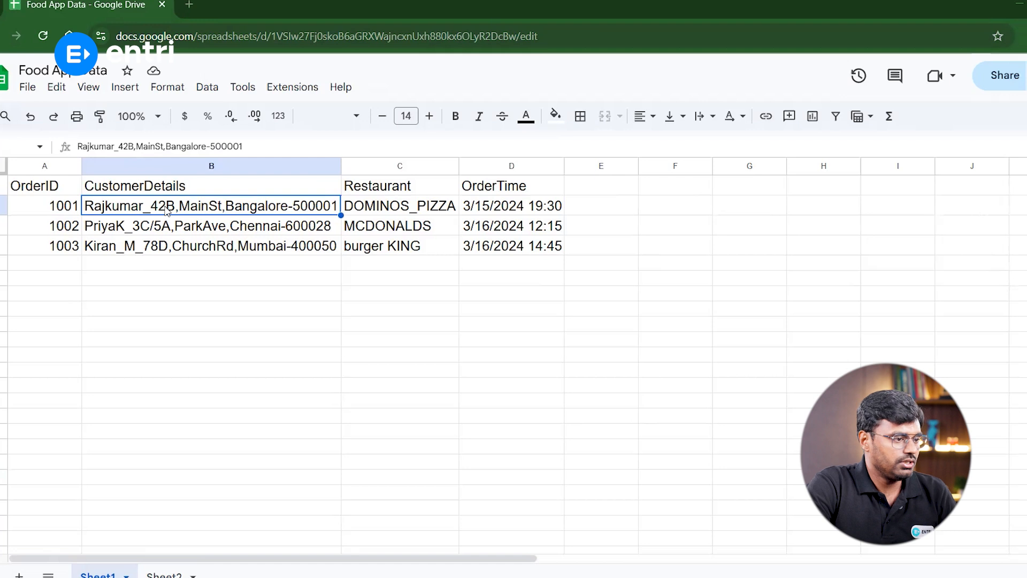
Examine where the customer name ends within each CustomerDetails entry in B2 to B4
double_click(167, 211)
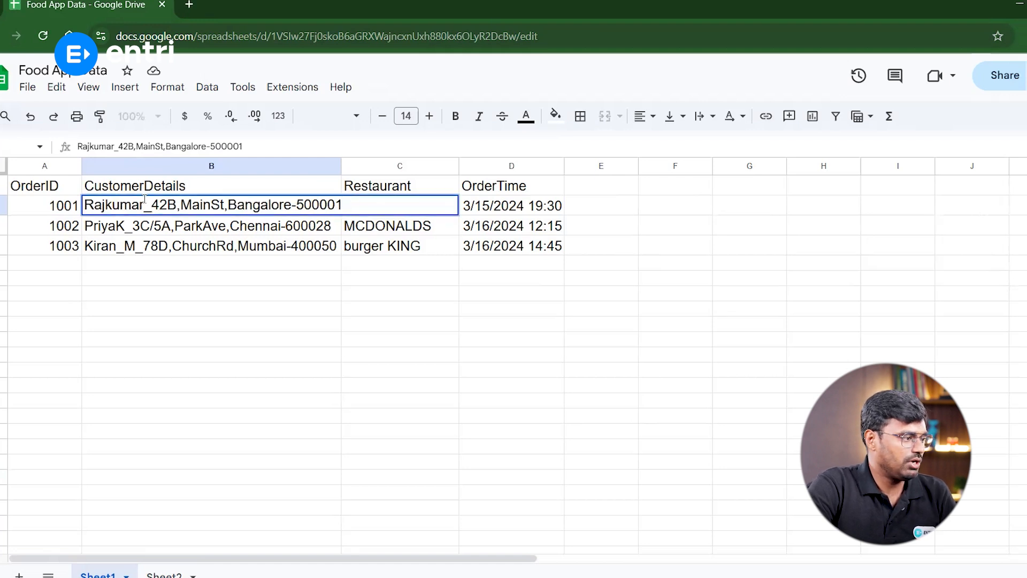
left_click_drag(144, 203, 84, 205)
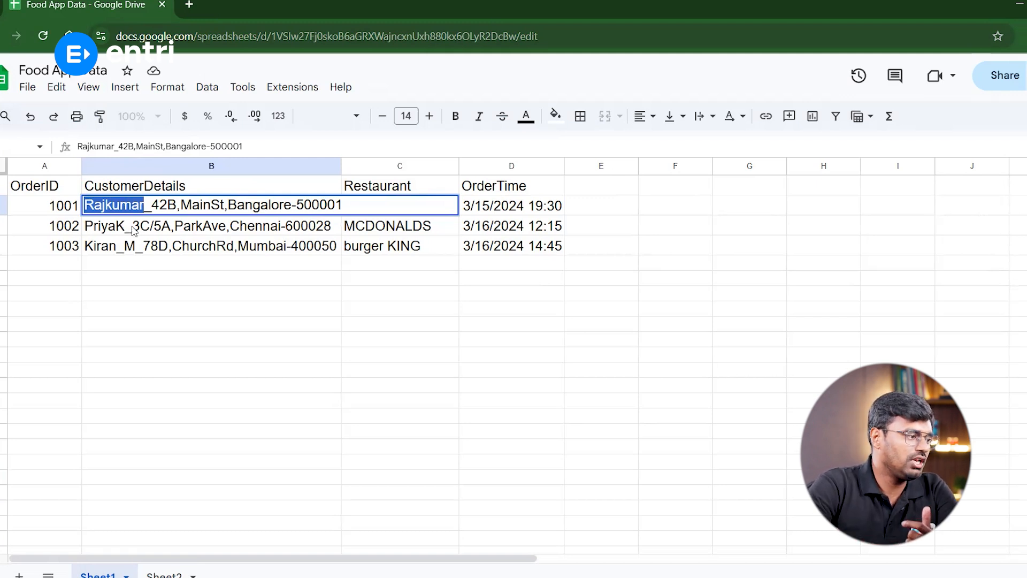
left_click(144, 205)
left_click_drag(143, 205, 84, 204)
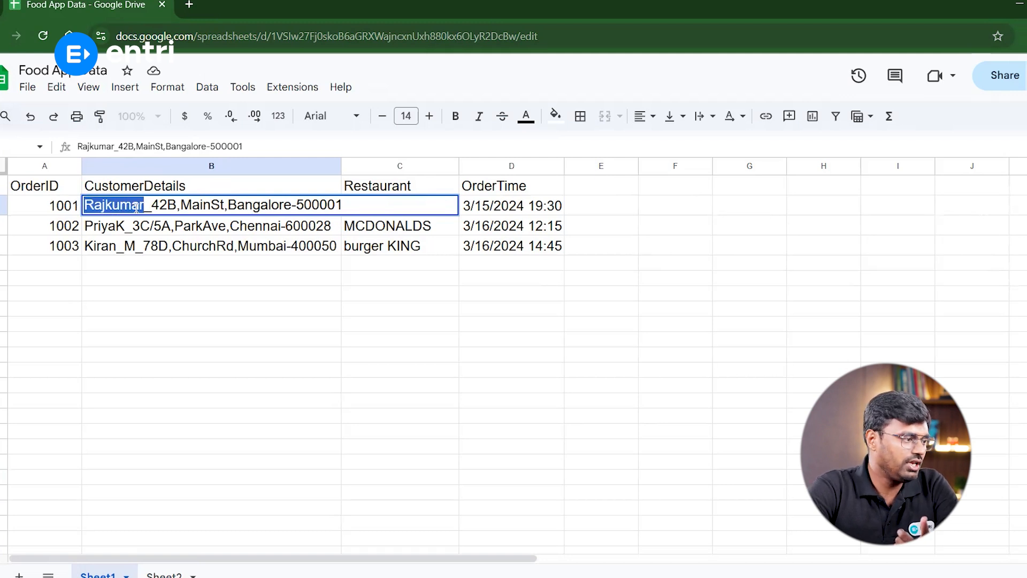
left_click(136, 235)
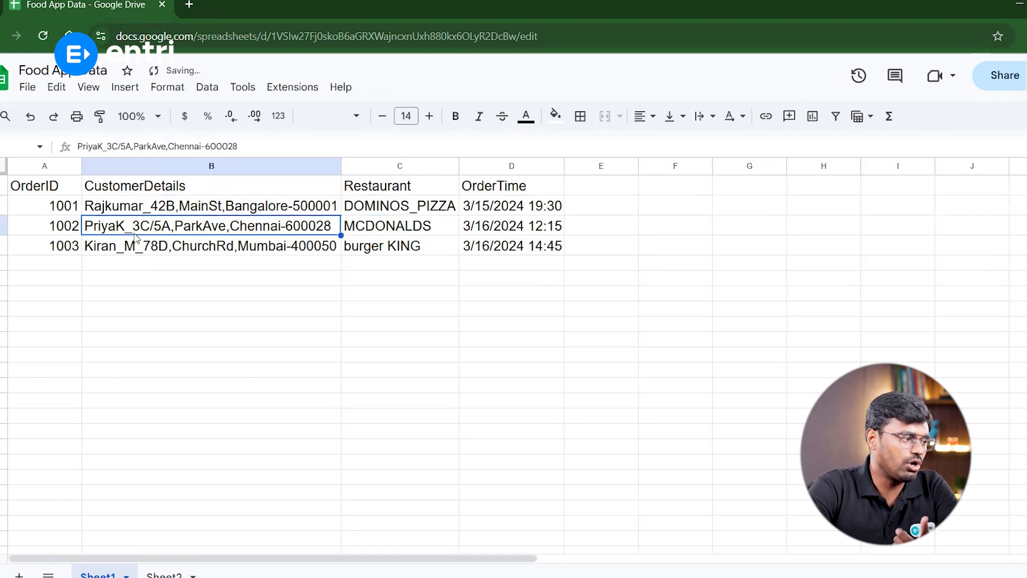
double_click(154, 208)
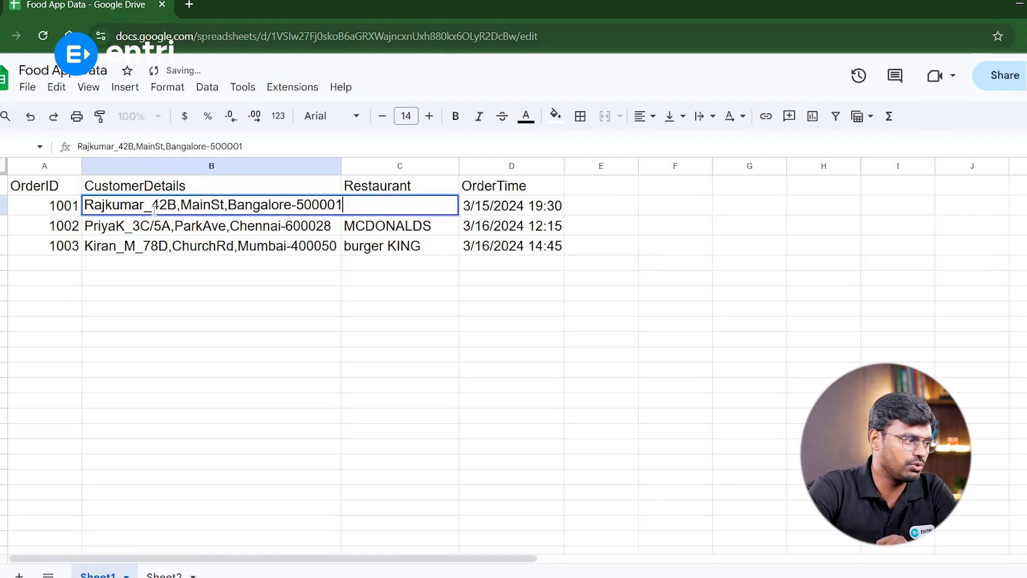
double_click(132, 227)
left_click_drag(132, 227, 119, 245)
double_click(128, 252)
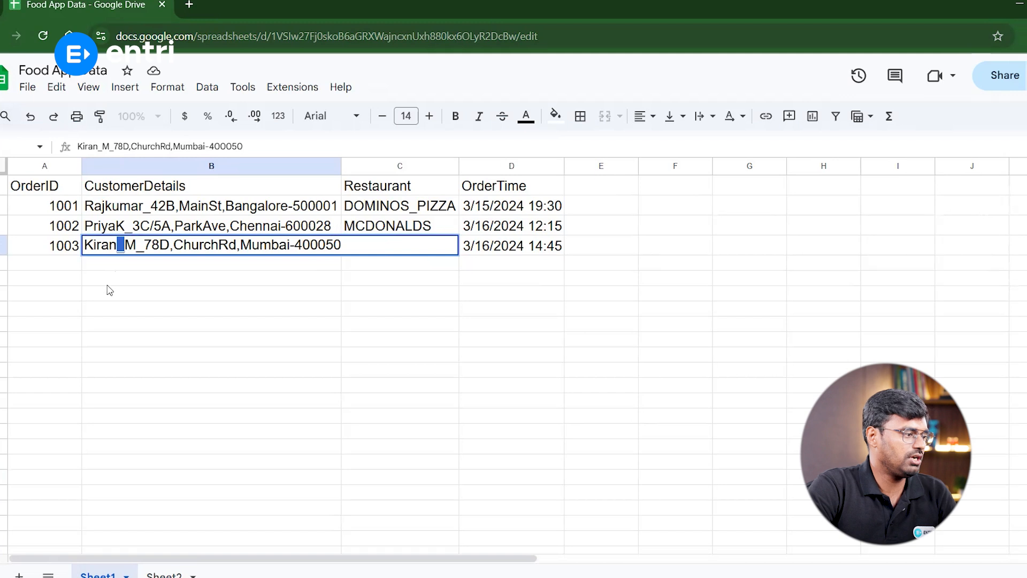
In B6, enter a LEFT formula returning the first 8 characters of B2
key("Return")
type("=")
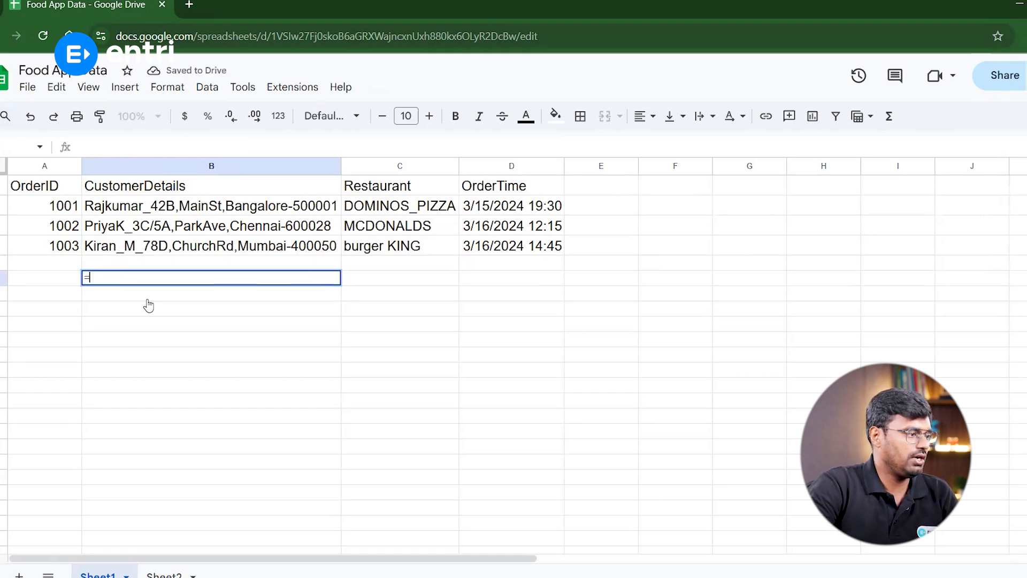
type("left")
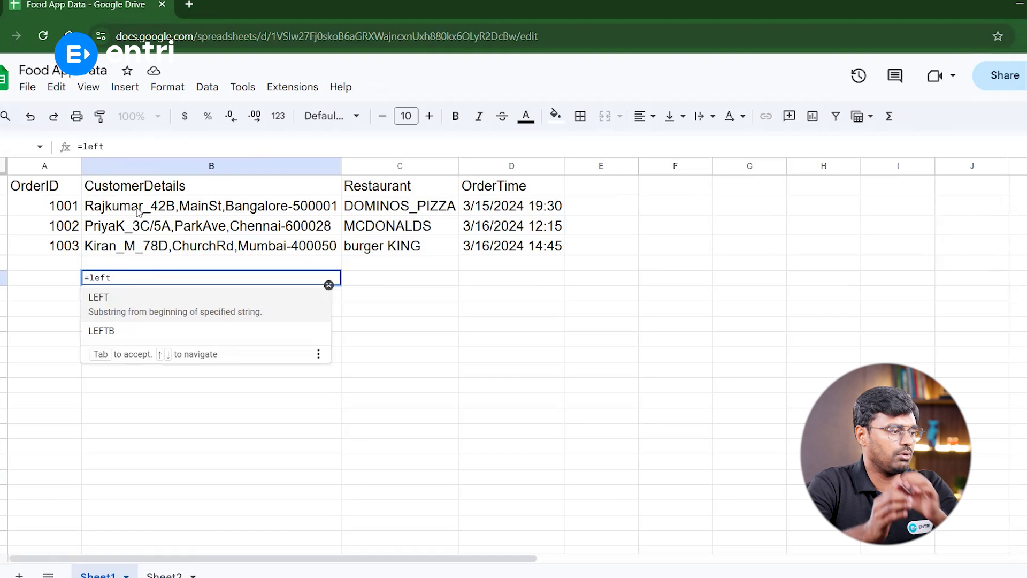
left_click(138, 211)
left_click(218, 278)
double_click(219, 279)
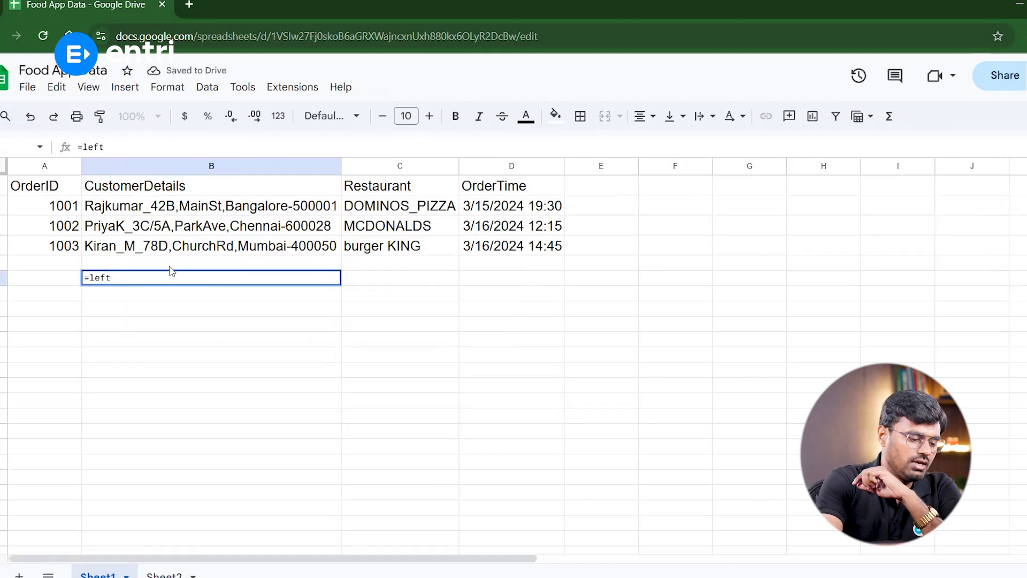
type("(")
left_click(179, 208)
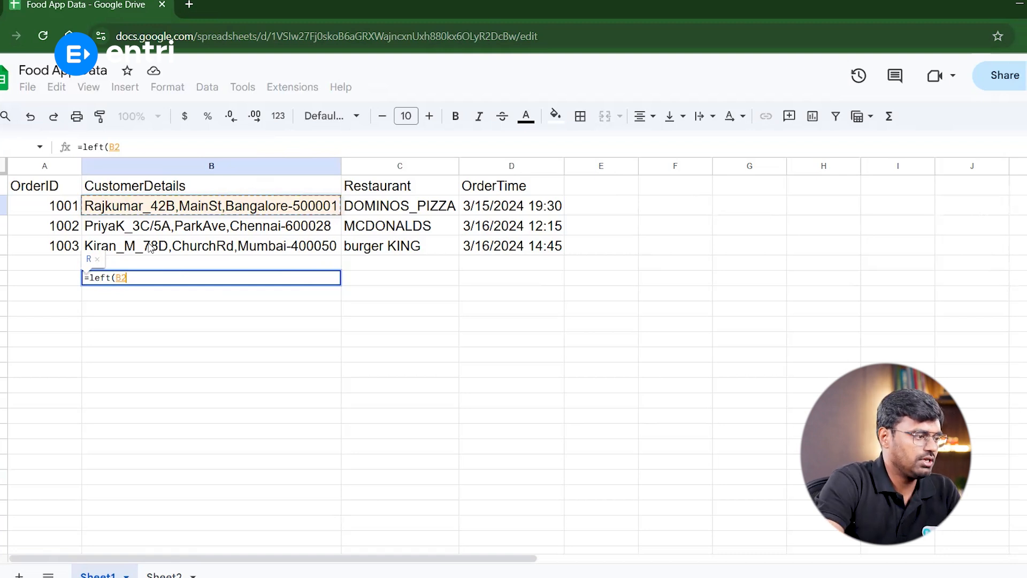
type(",8")
key("Return")
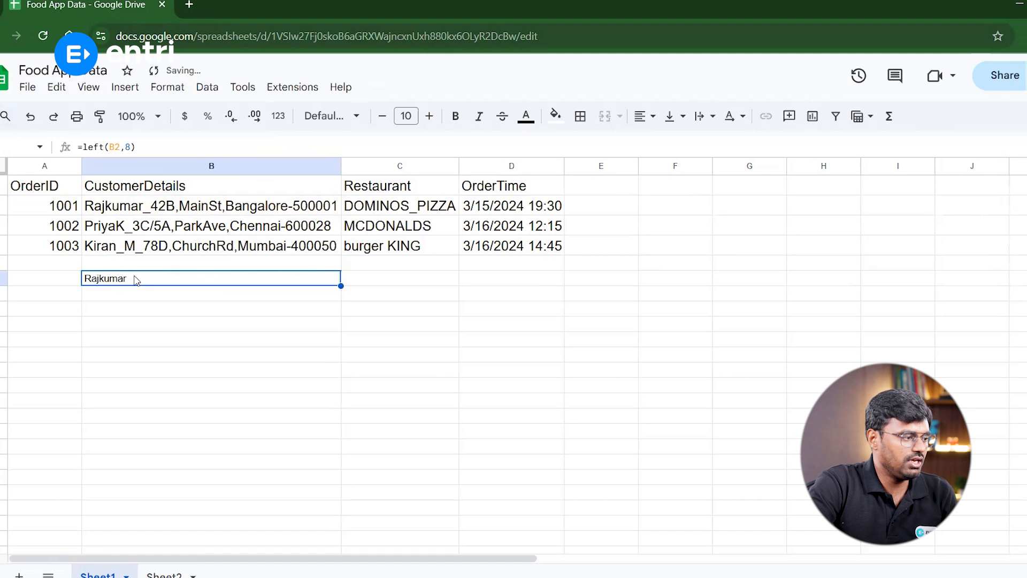
Fill the LEFT formula down from B6 to B8
left_click_drag(341, 286, 337, 318)
left_click(133, 298)
left_click(134, 311)
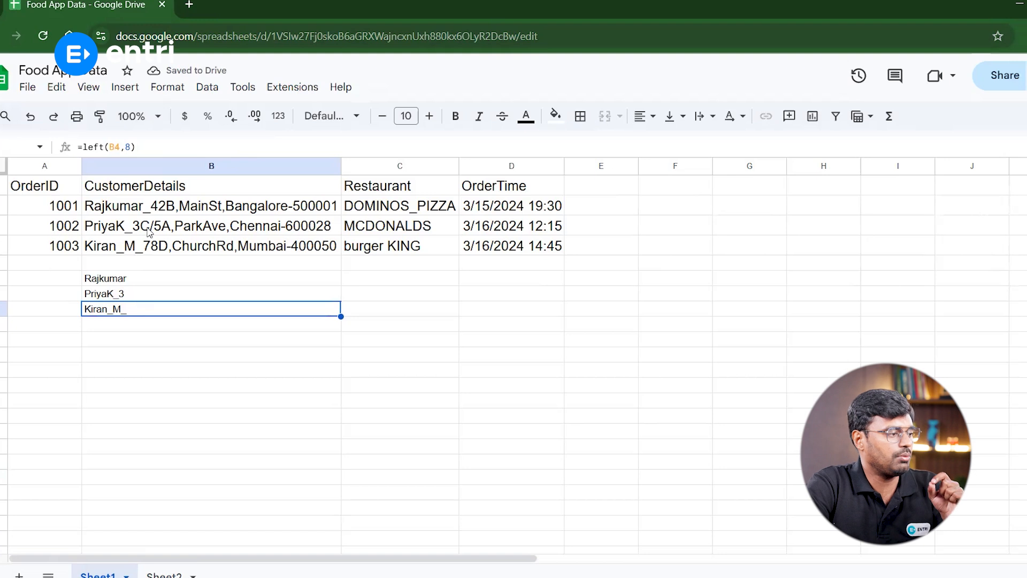
Compare the extracted results in B6:B8 with the source details in B2:B4
left_click(150, 232)
left_click(134, 309)
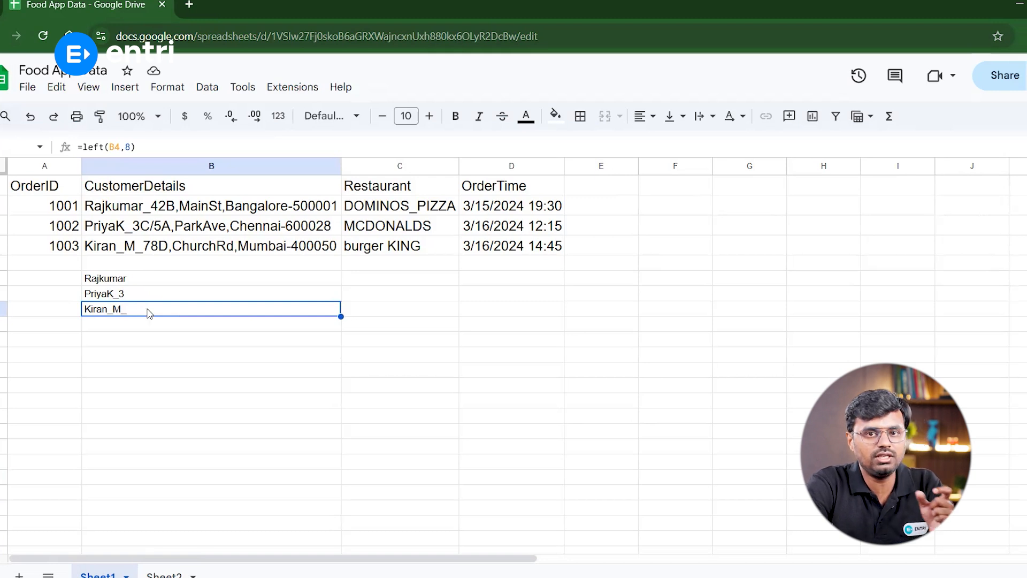
left_click_drag(138, 279, 137, 312)
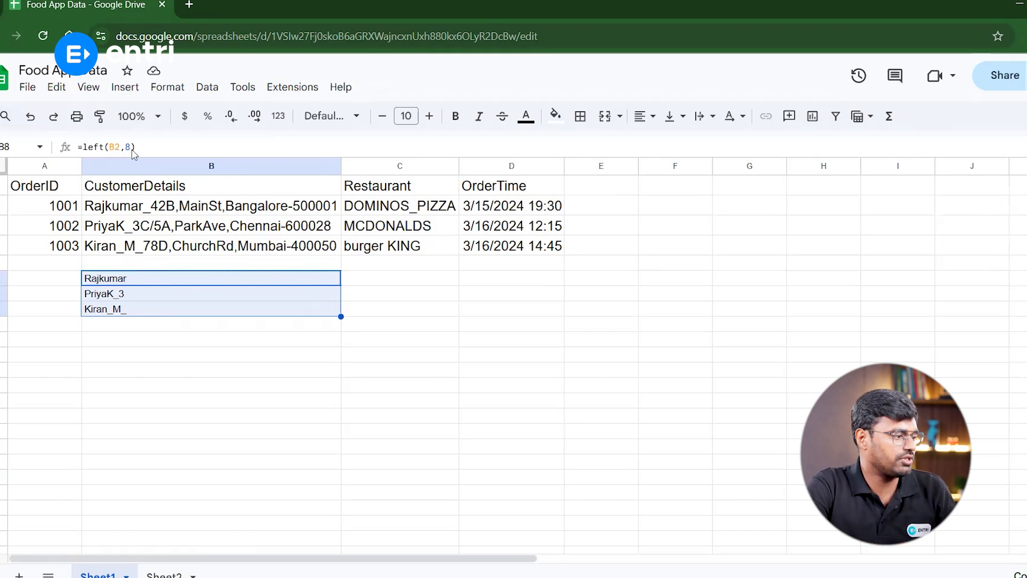
left_click(108, 211)
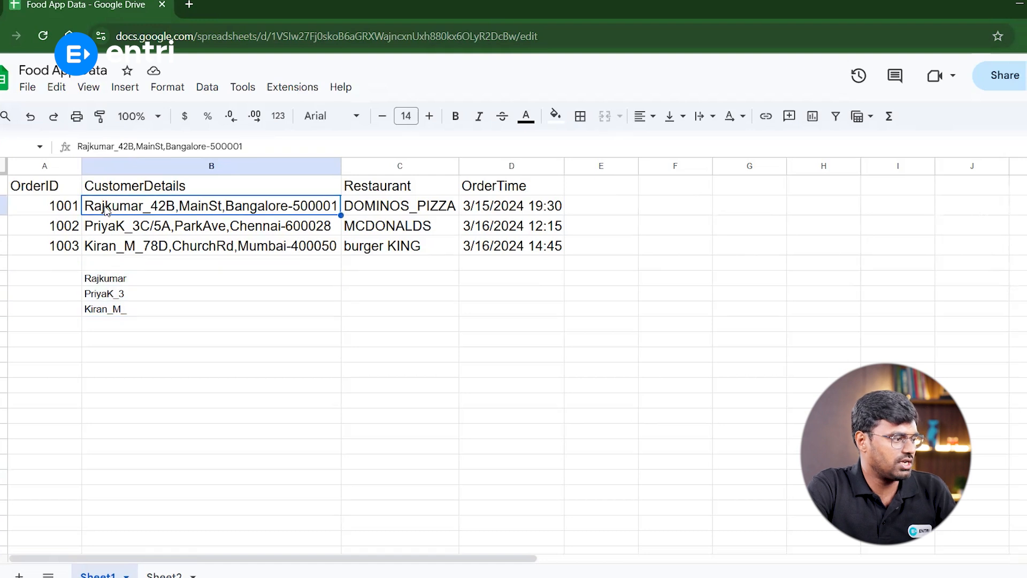
double_click(152, 209)
left_click_drag(152, 206, 148, 206)
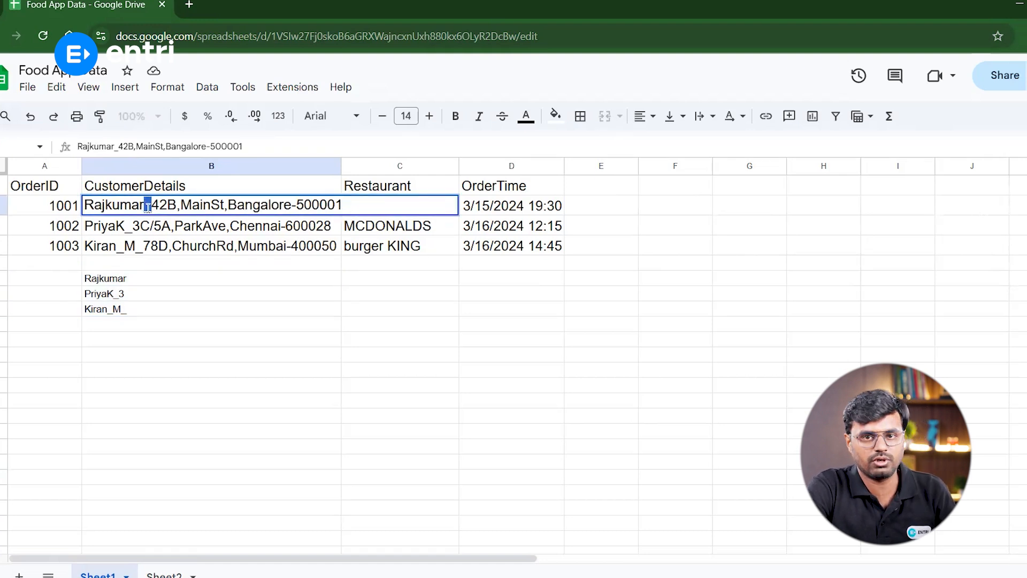
left_click(205, 328)
left_click(183, 314)
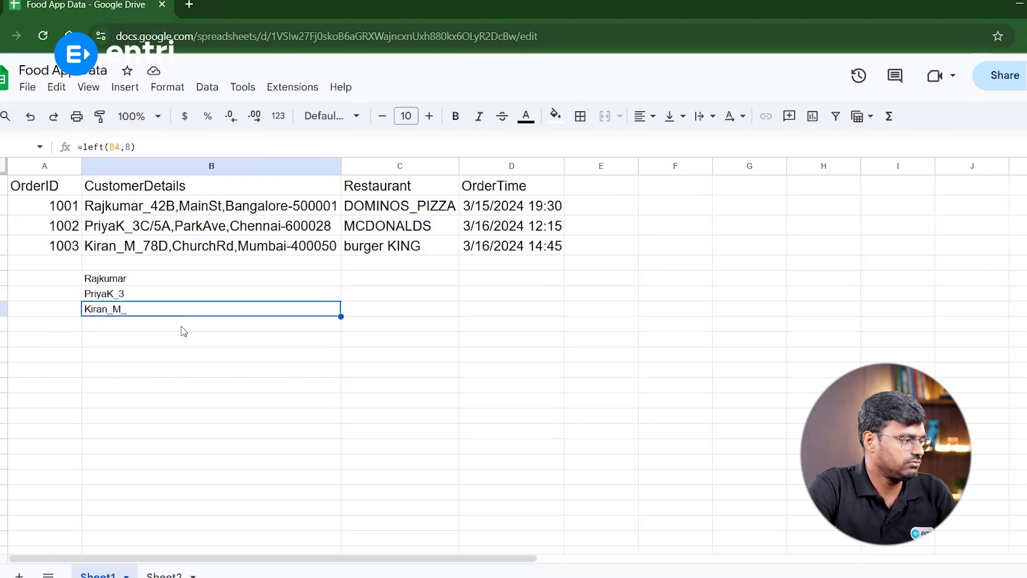
In B9, enter =search("_",B2) to find the underscore's position
left_click(183, 327)
type("=se")
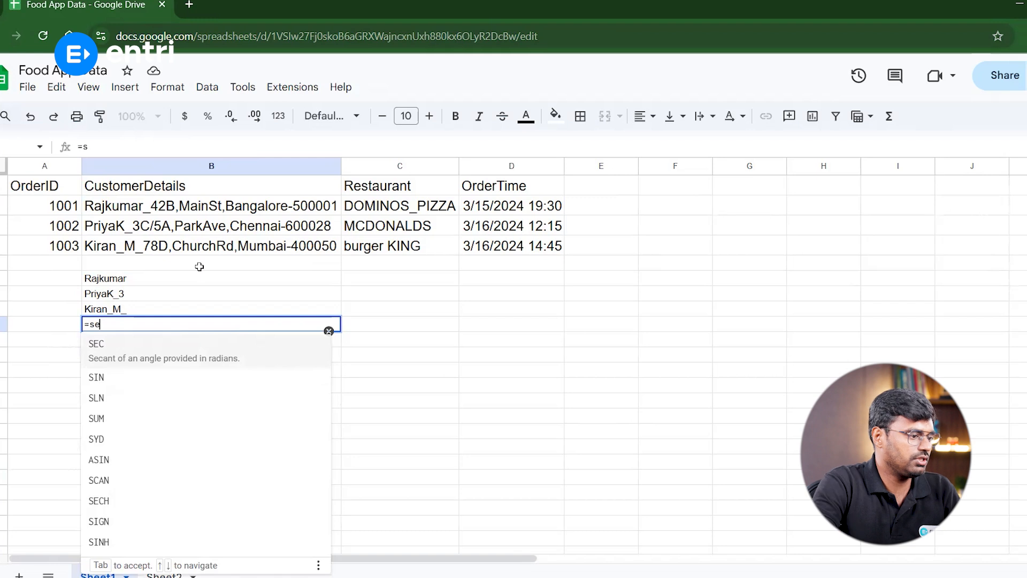
type("arch(\"_")
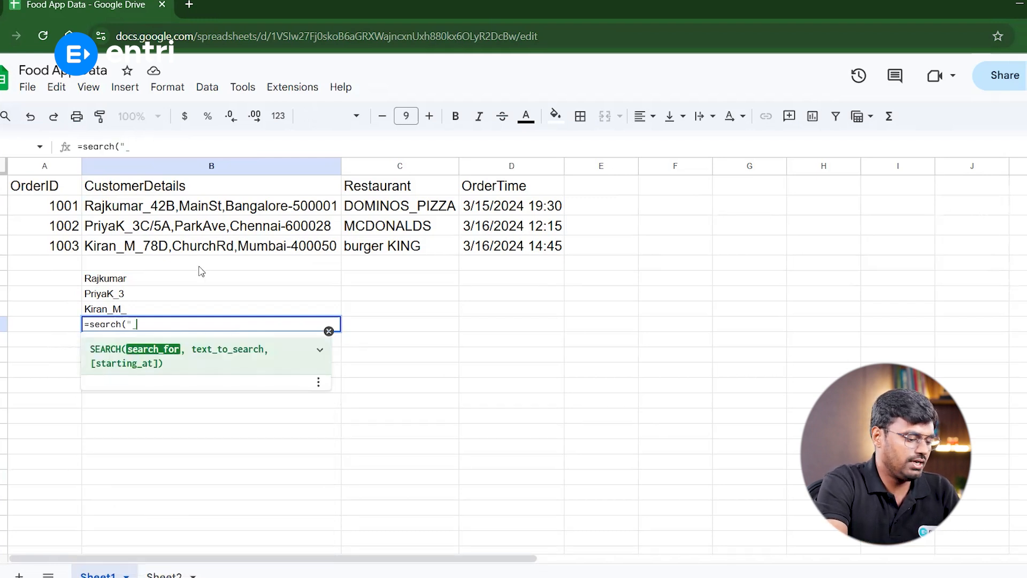
type("\",")
left_click(204, 209)
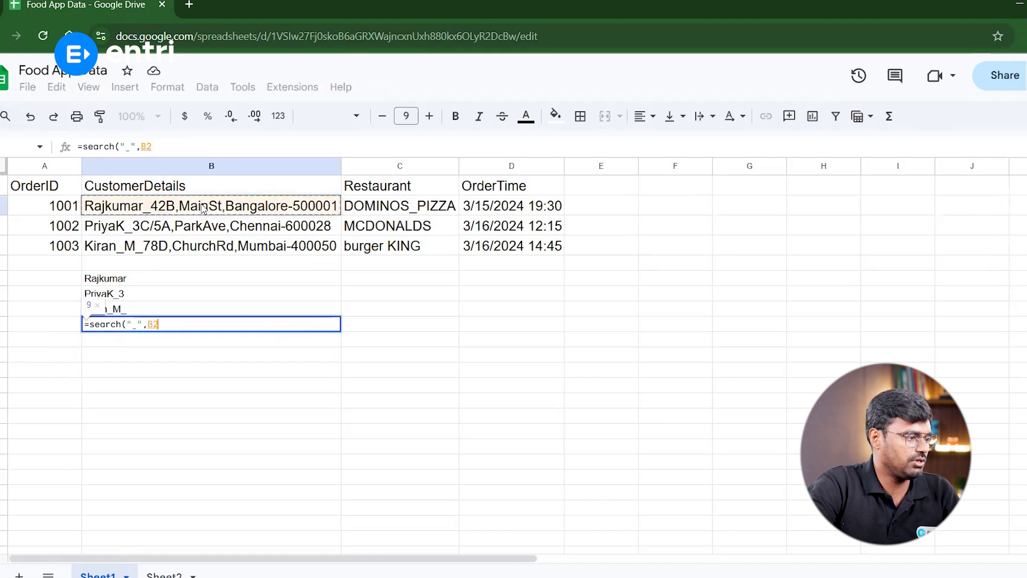
left_click(180, 327)
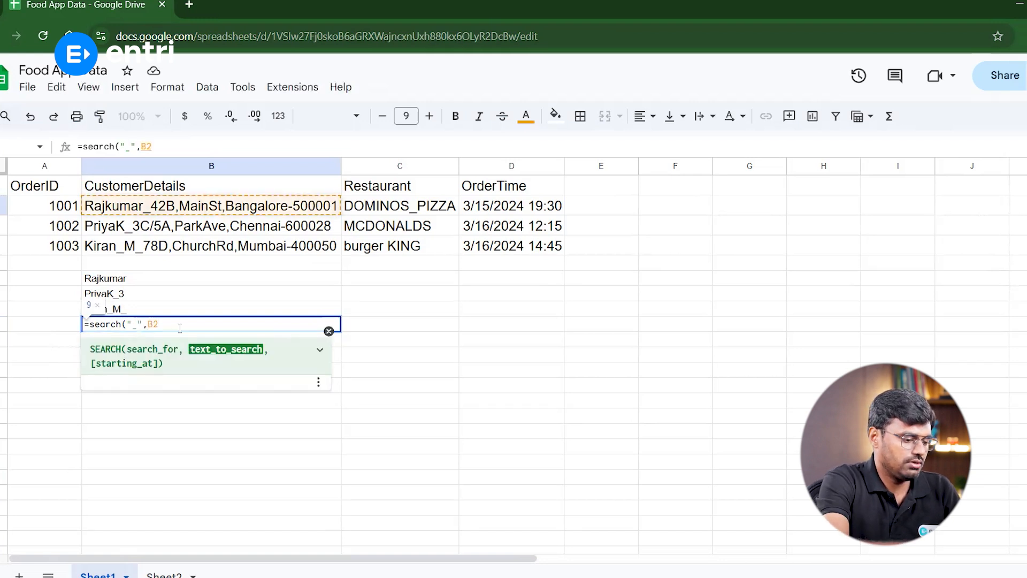
type(")")
key("ctrl+Return")
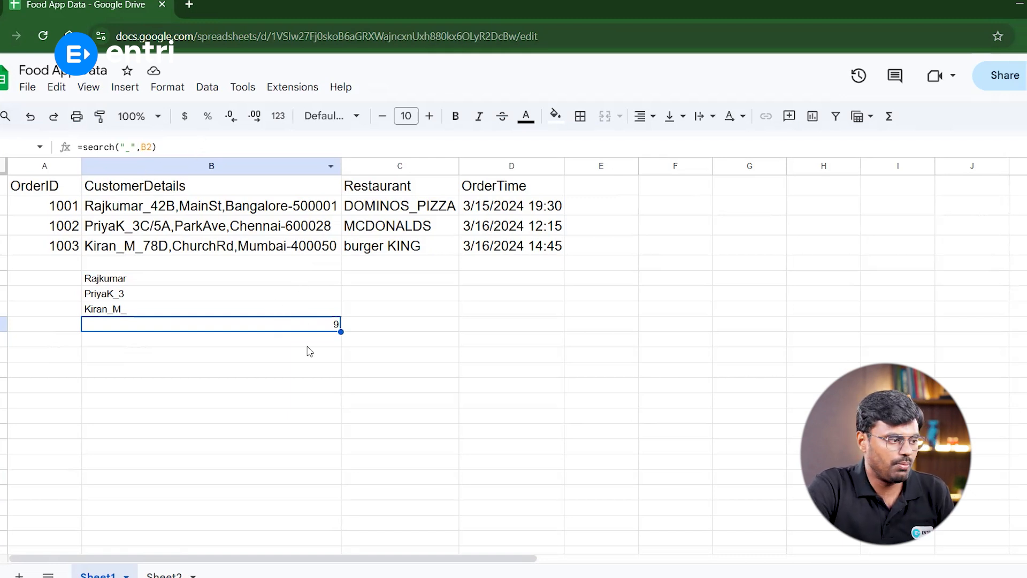
Fill the SEARCH formula down from B9 to B11
left_click_drag(340, 332, 342, 368)
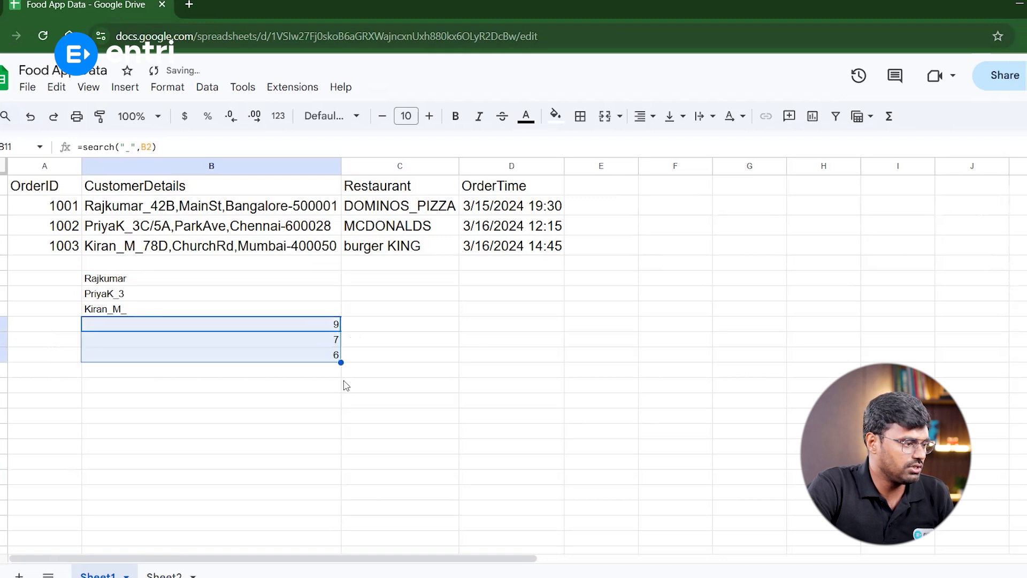
left_click(321, 340)
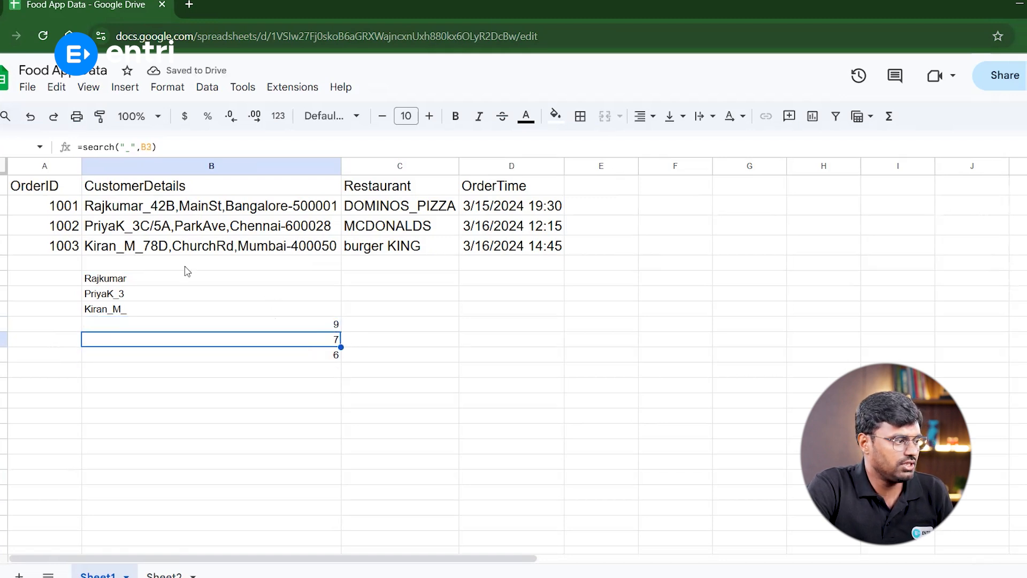
left_click(329, 357)
left_click(326, 328)
Change B9's formula to =left(B2, search("_",B2)-1) to extract the text before the underscore
left_click_drag(156, 147, 77, 148)
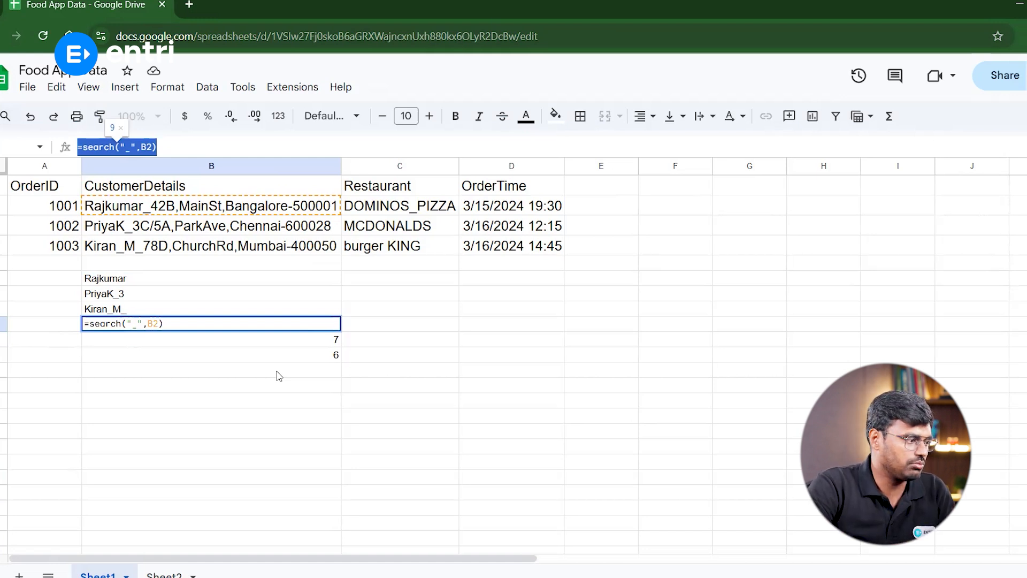
key("Tab")
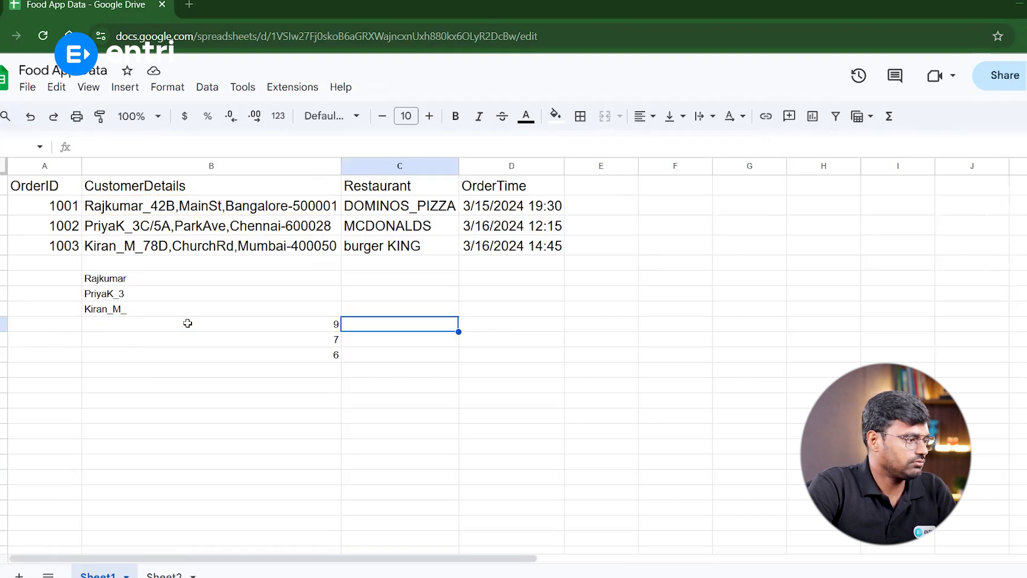
left_click(187, 323)
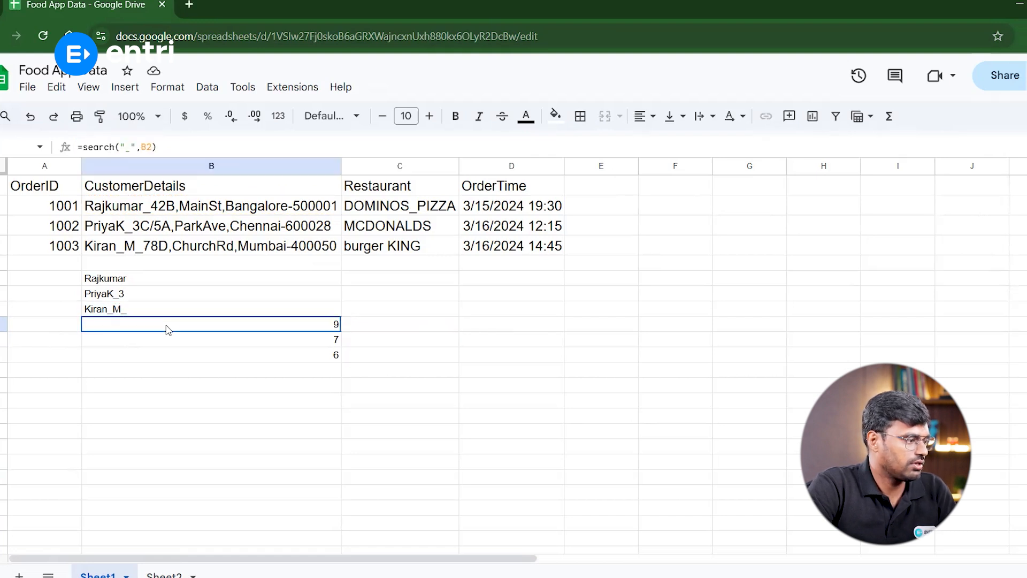
left_click(84, 146)
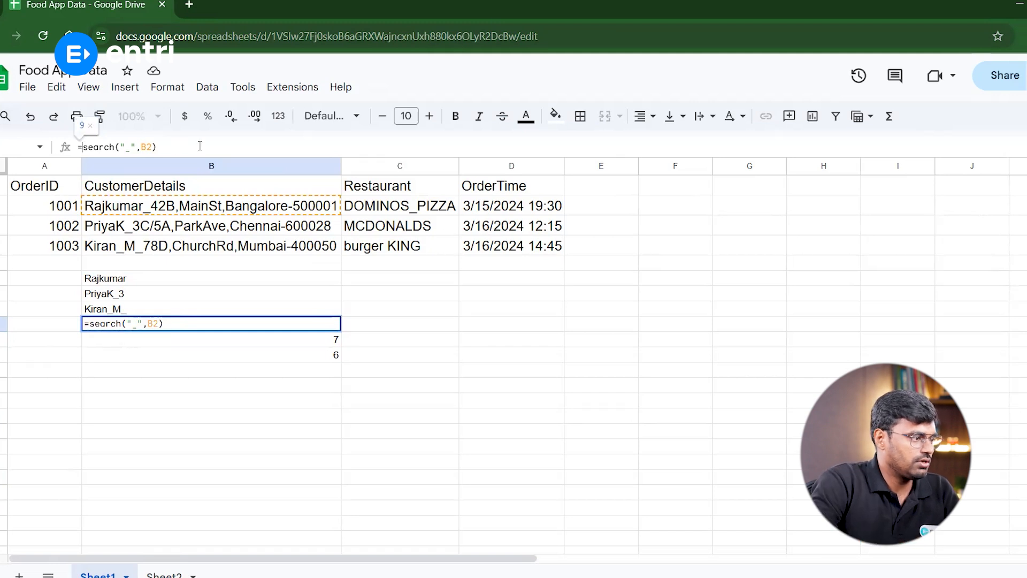
type("left(")
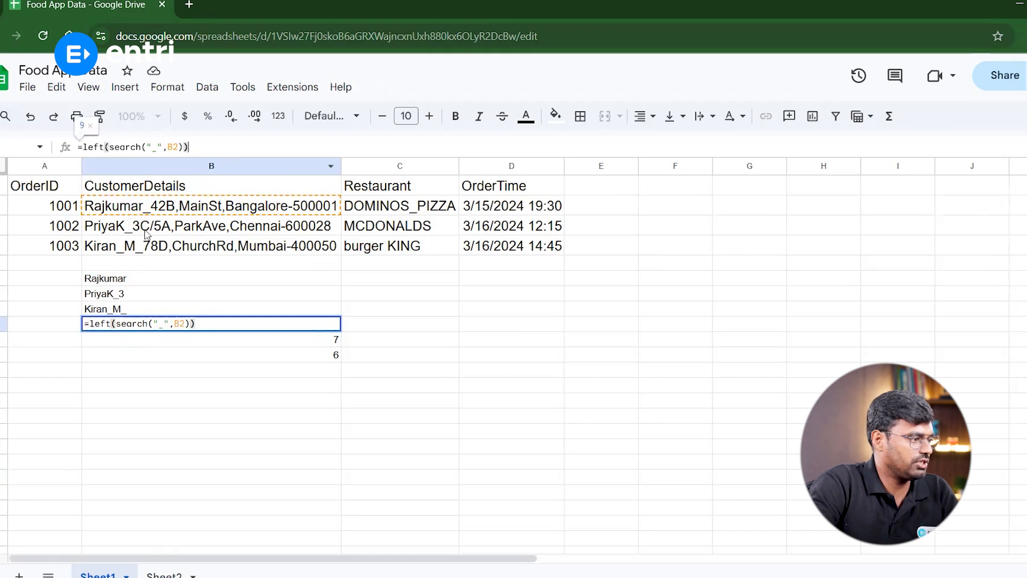
key("Left")
key("Left")
key("Left")
key("Left")
key("Left")
key("Left")
key("Left")
key("Left")
key("Left")
key("Left")
key("Left")
key("Left")
key("Left")
key("Left")
key("Left")
type("B2,")
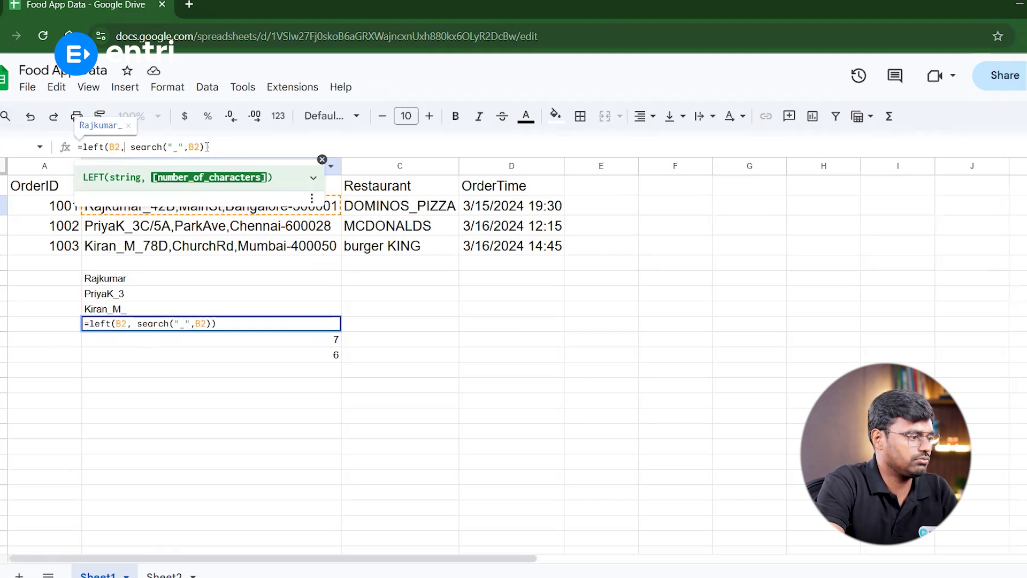
left_click(205, 147)
type("-1")
key("Return")
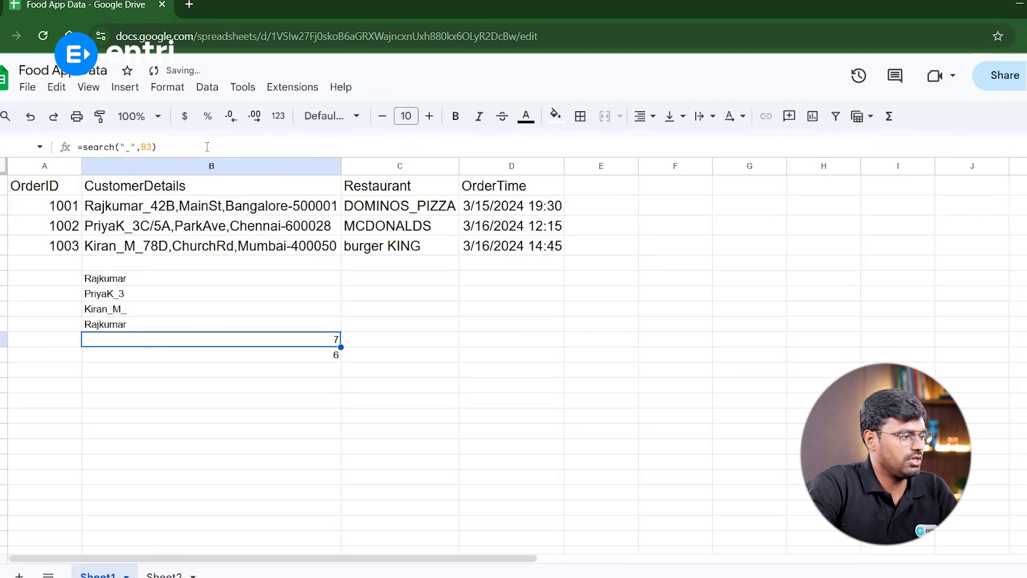
Fill the name-extraction formula from B9 down to B11, replacing the SEARCH results
left_click(136, 326)
left_click_drag(341, 332, 341, 358)
left_click(142, 338)
left_click(137, 357)
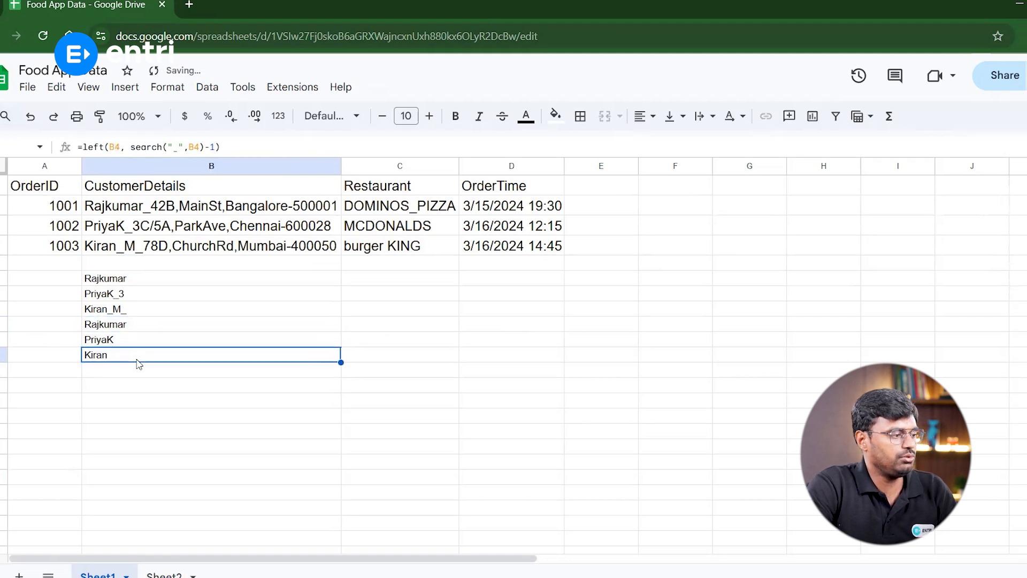
left_click(136, 328)
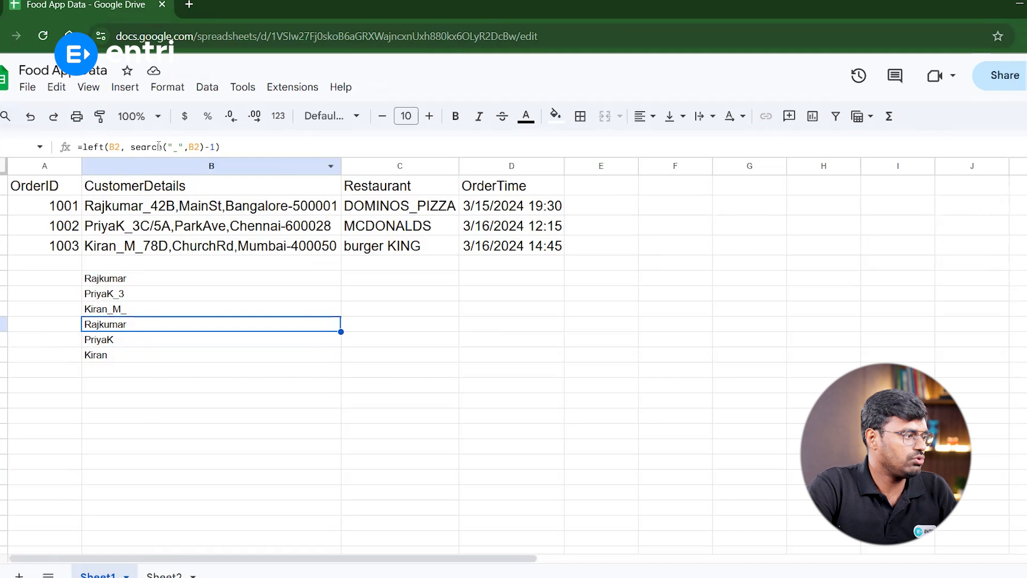
Copy the formula text and review the task questions listed on Sheet2
left_click_drag(84, 146, 204, 147)
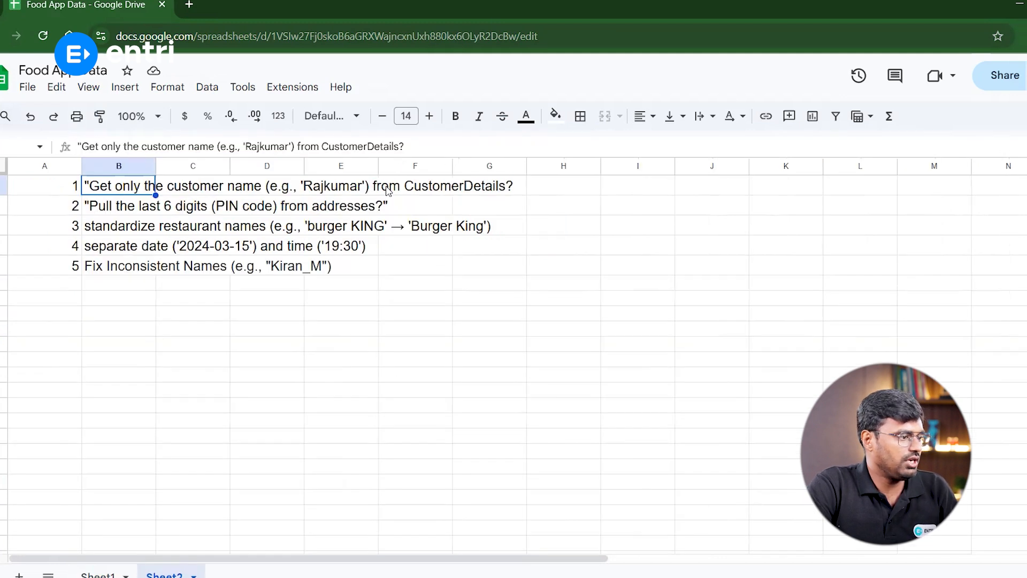
left_click(514, 186)
left_click(590, 191)
type("left(B2, search(\"_\",B2)-1)")
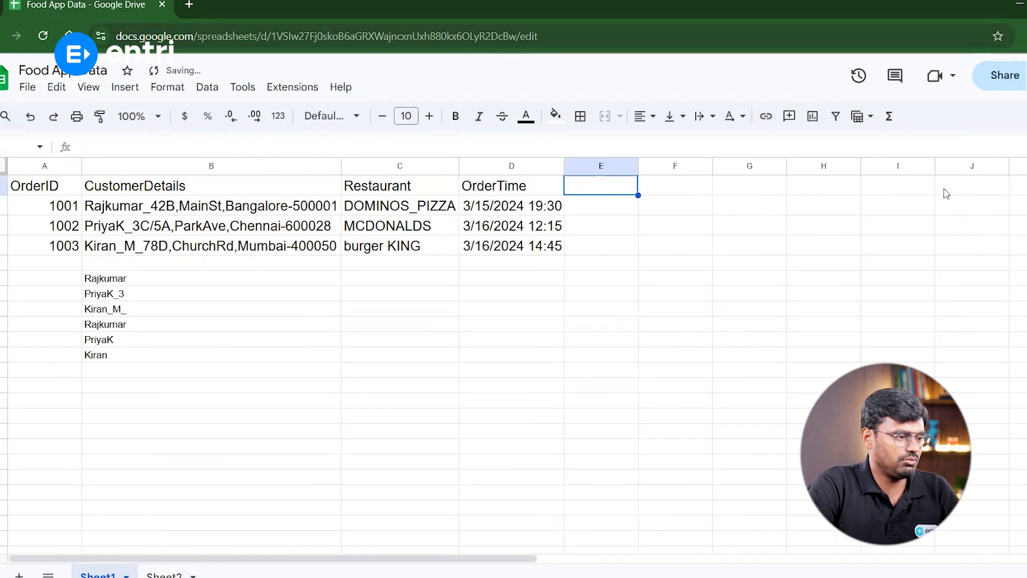
Add the header Customer Name in E1
type("Customer")
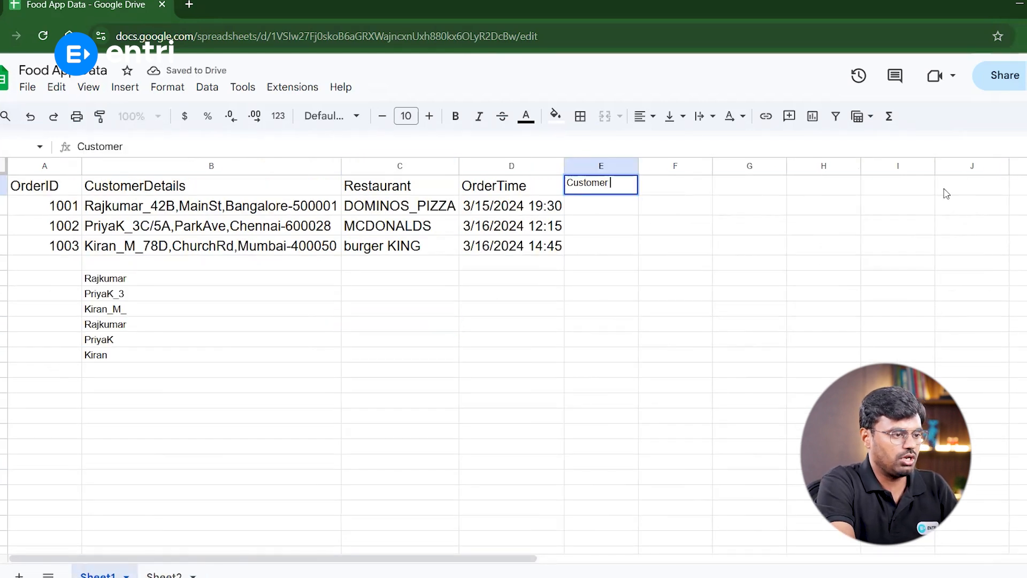
type(" Name")
key("Return")
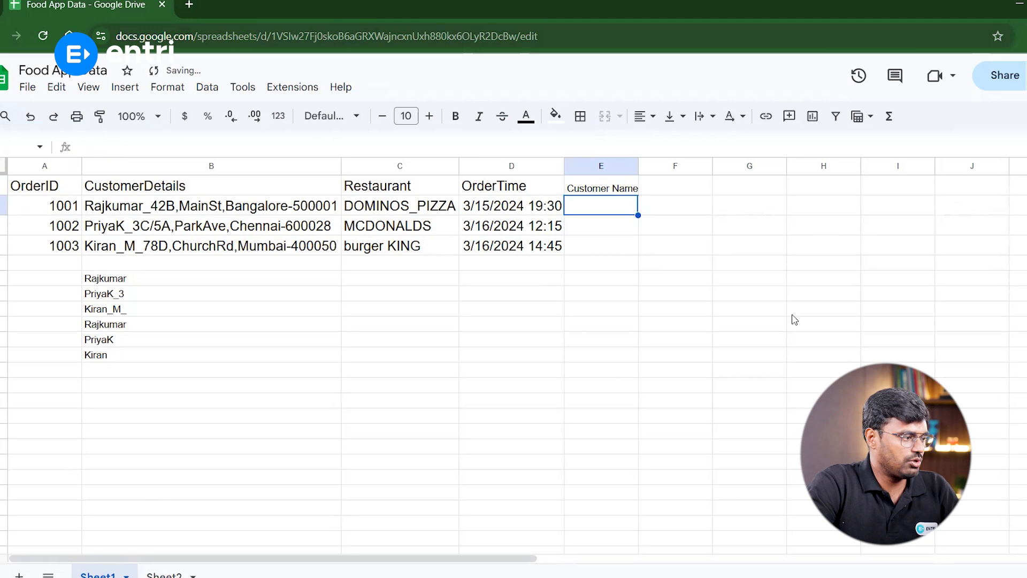
Copy the =left(B2, search("_",B2)-1) formula, paste it into E2 and fill it down to E4
left_click(257, 283)
left_click_drag(175, 144, 54, 142)
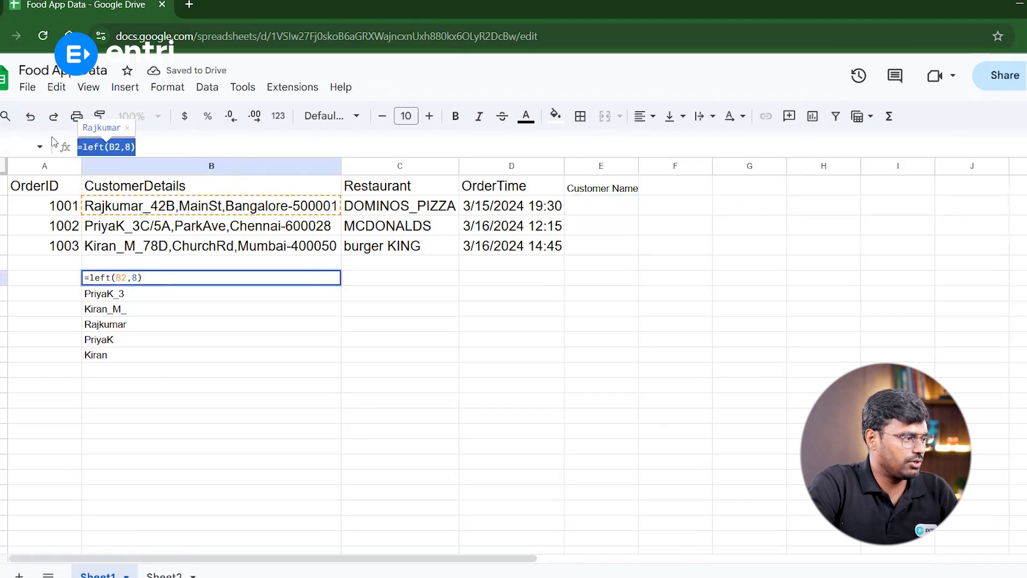
key("Escape")
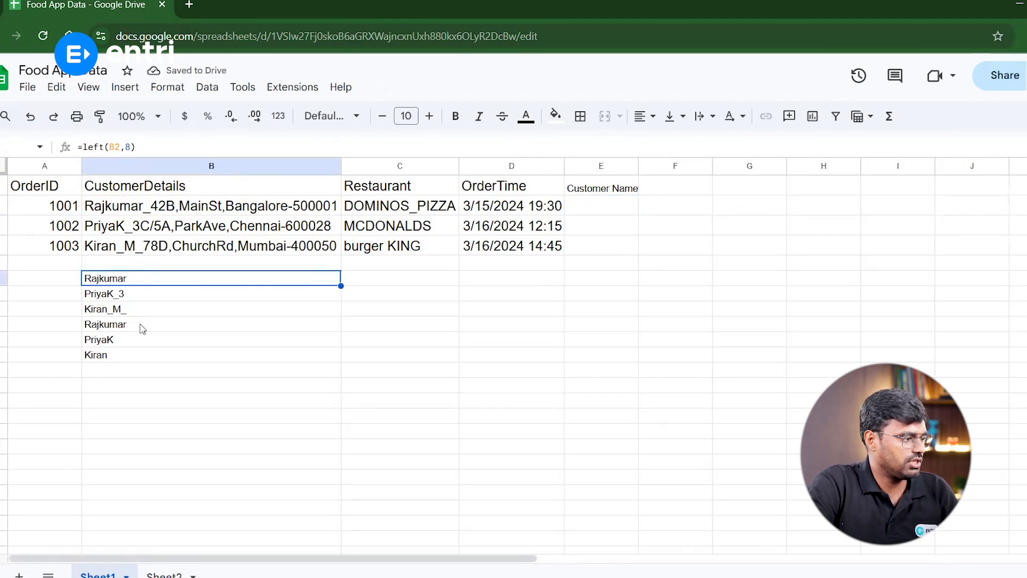
left_click(142, 329)
triple_click(138, 145)
key("ctrl+c")
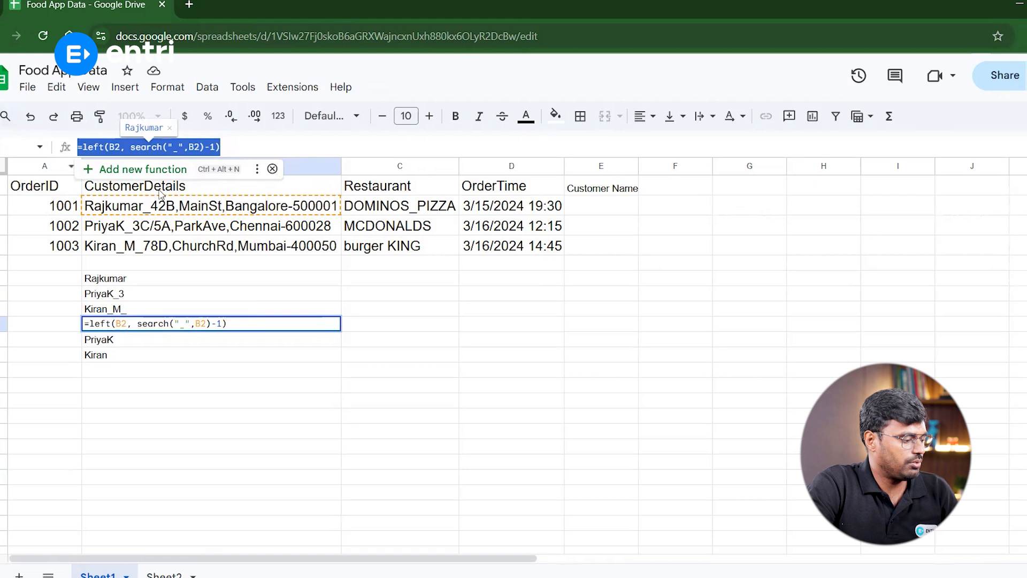
left_click(504, 277)
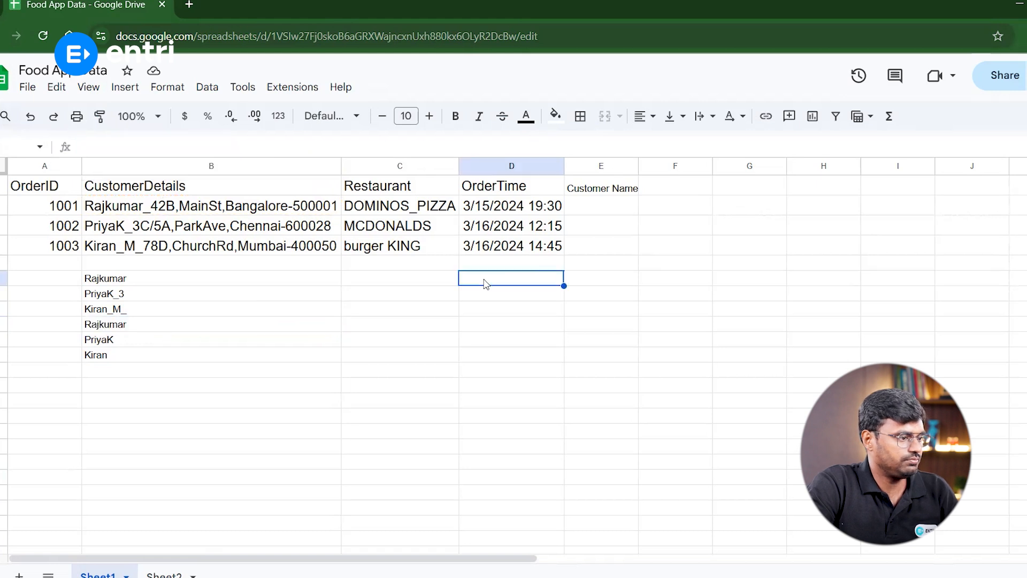
left_click(614, 206)
key("ctrl+v")
left_click_drag(639, 215, 638, 252)
Widen the Customer Name column and set its font size to 14
left_click_drag(638, 166, 648, 248)
left_click(407, 116)
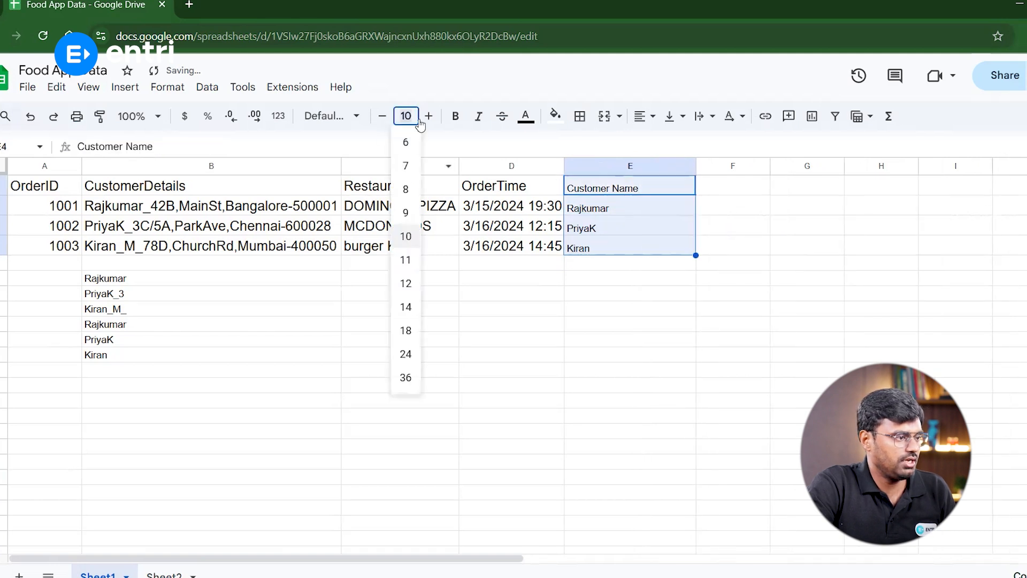
left_click(403, 304)
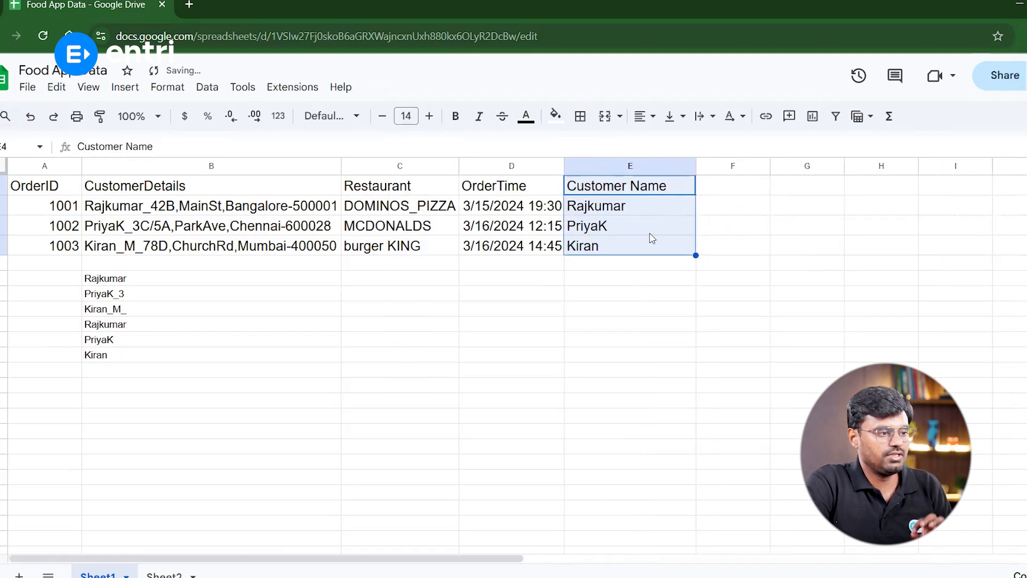
Review the second task question on Sheet2 and the addresses in CustomerDetails
left_click(164, 575)
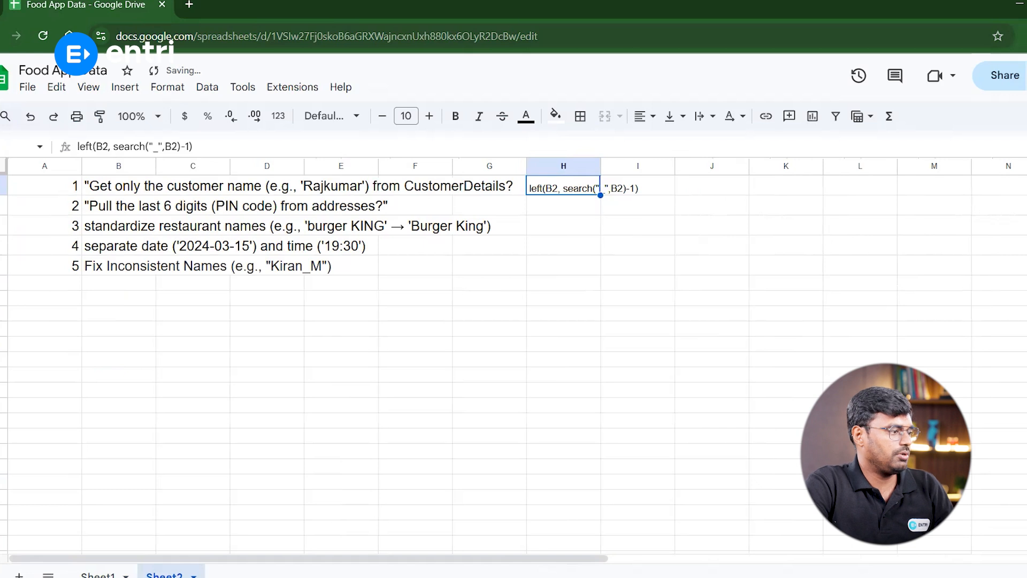
left_click(140, 210)
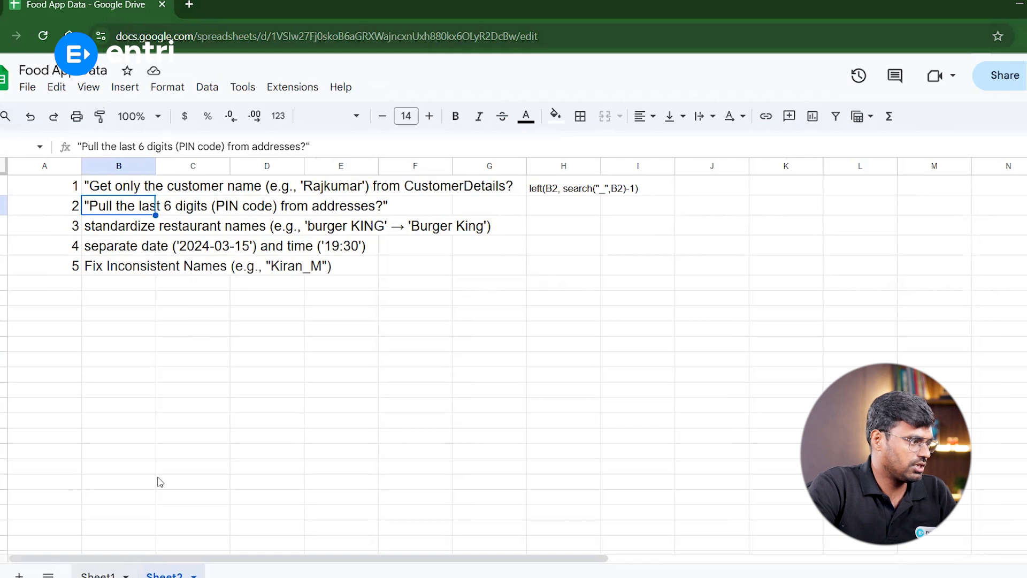
left_click(97, 575)
left_click(199, 211)
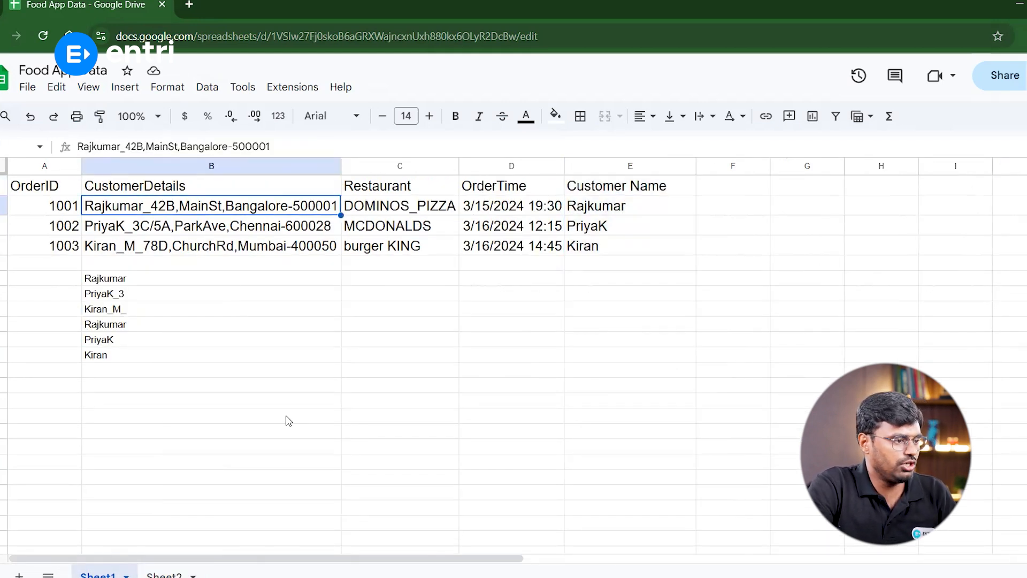
Add the header Pincode in F1
left_click(721, 189)
type("Pincode")
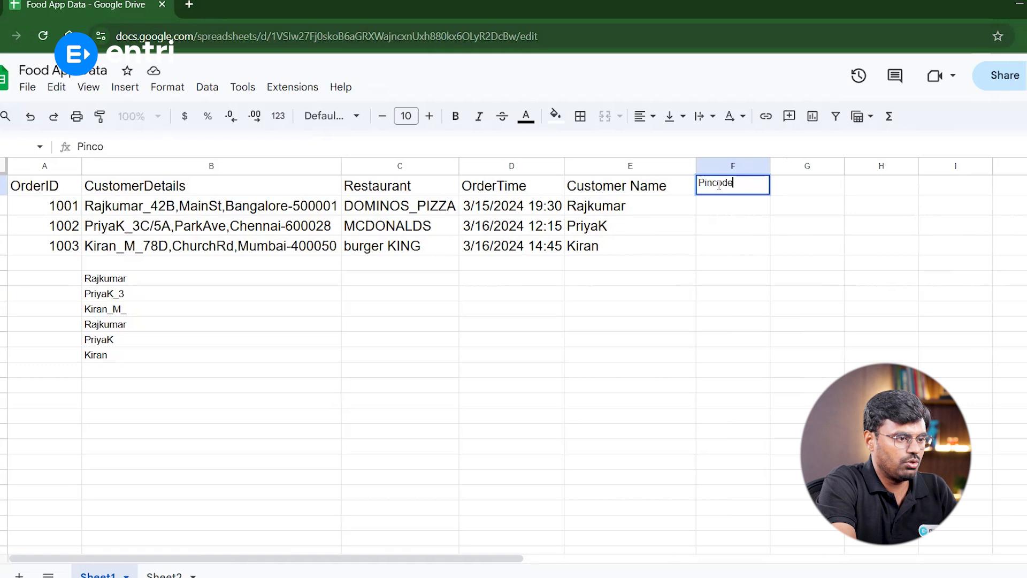
key("Return")
Enter =right(B2,6) in F2 and accept the suggested autofill down to F4
type("=ri")
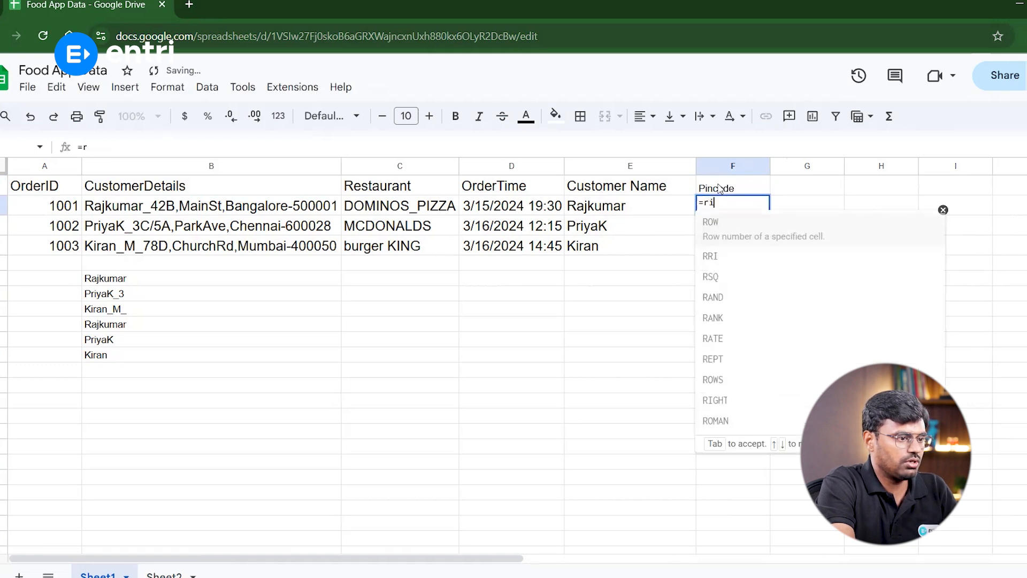
type("ght(")
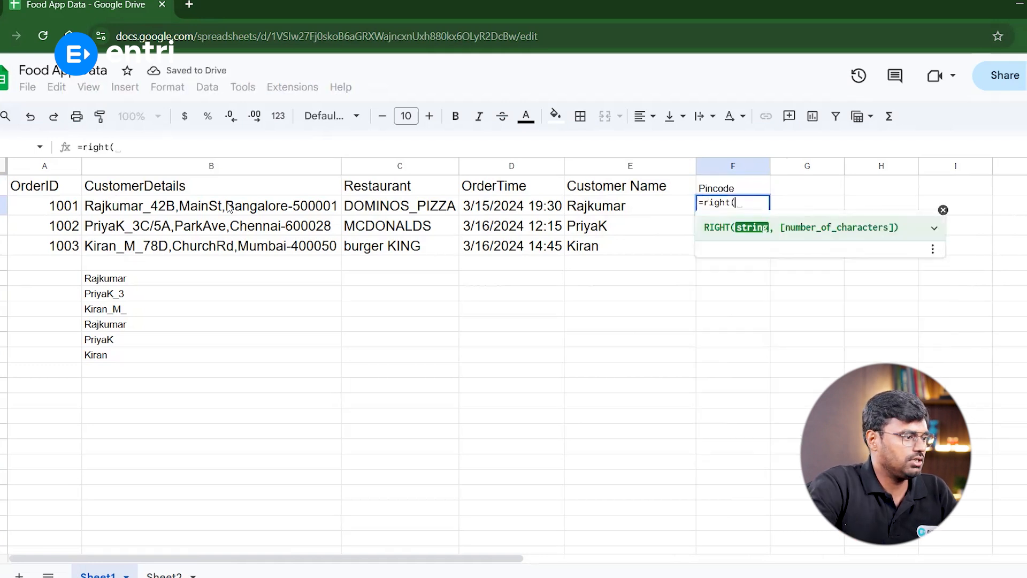
left_click(162, 211)
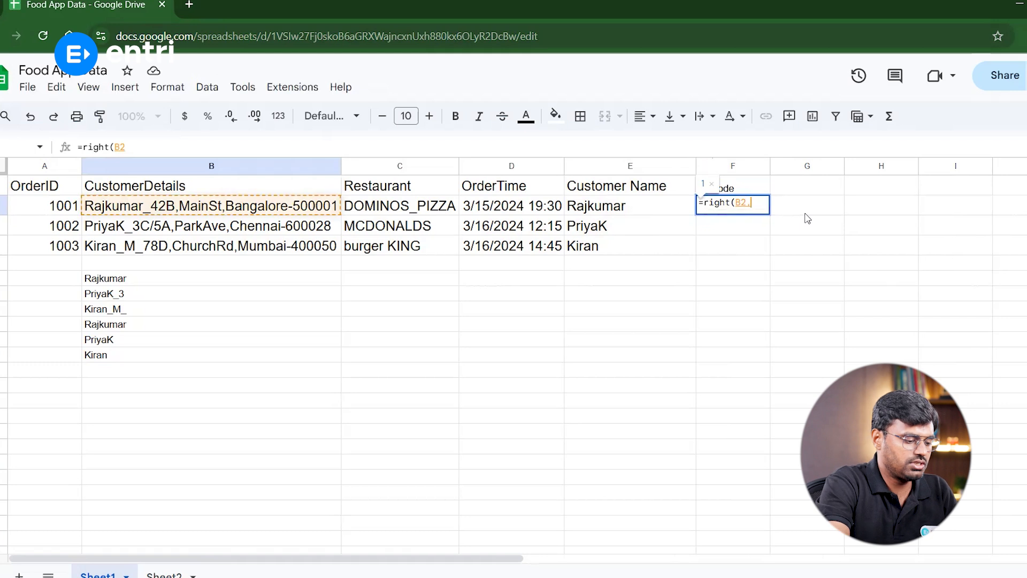
type(",6)")
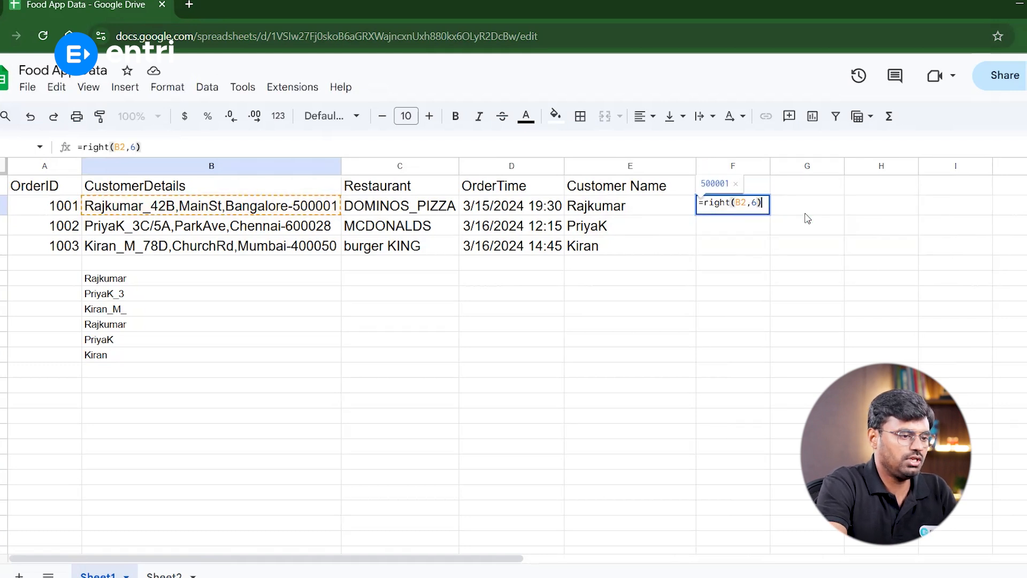
key("Return")
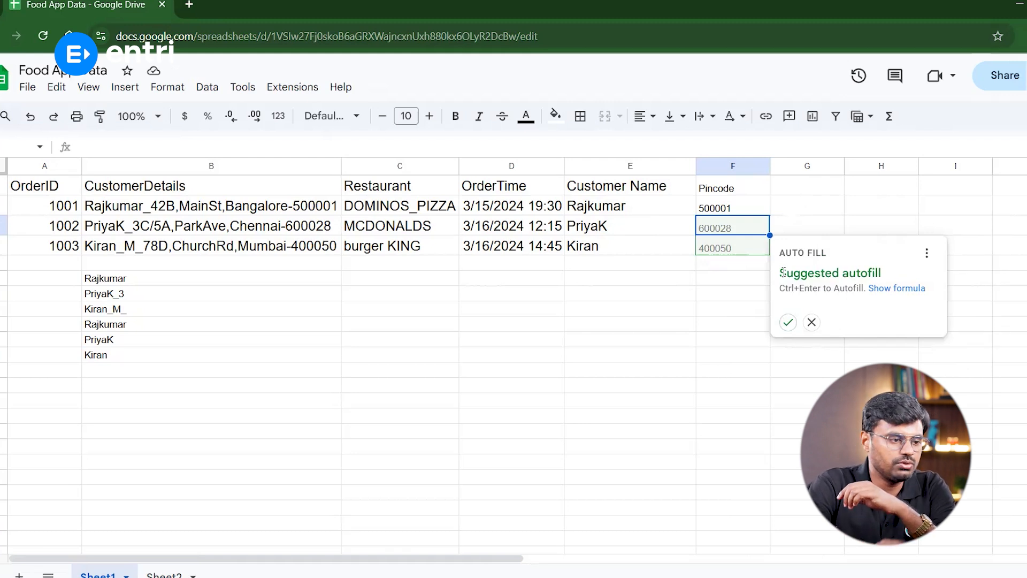
left_click(788, 322)
Compare the pincode results with the addresses and the task list on Sheet2
left_click(706, 213)
left_click(293, 214)
left_click(737, 211)
left_click(341, 231)
left_click(712, 214)
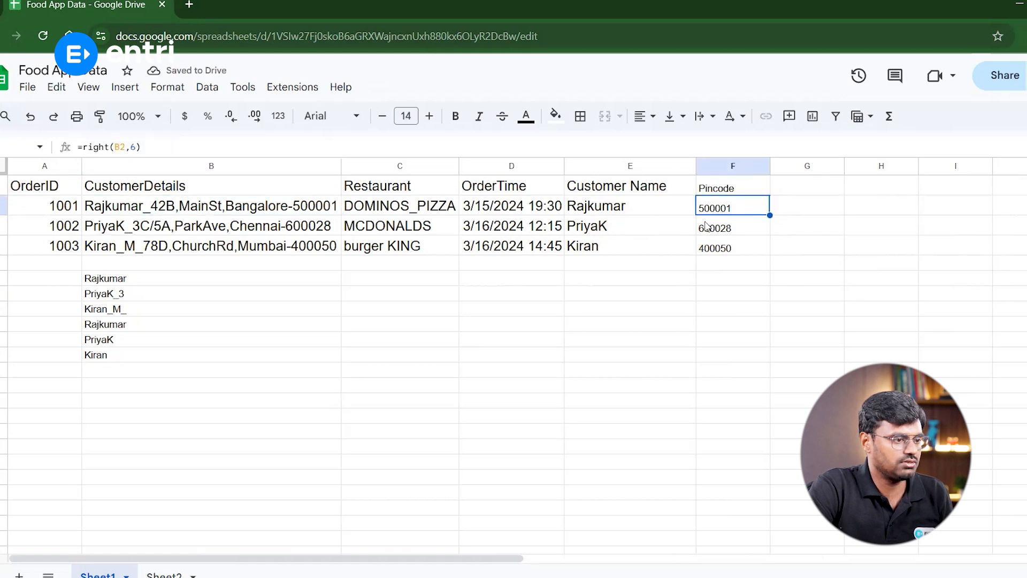
left_click(340, 250)
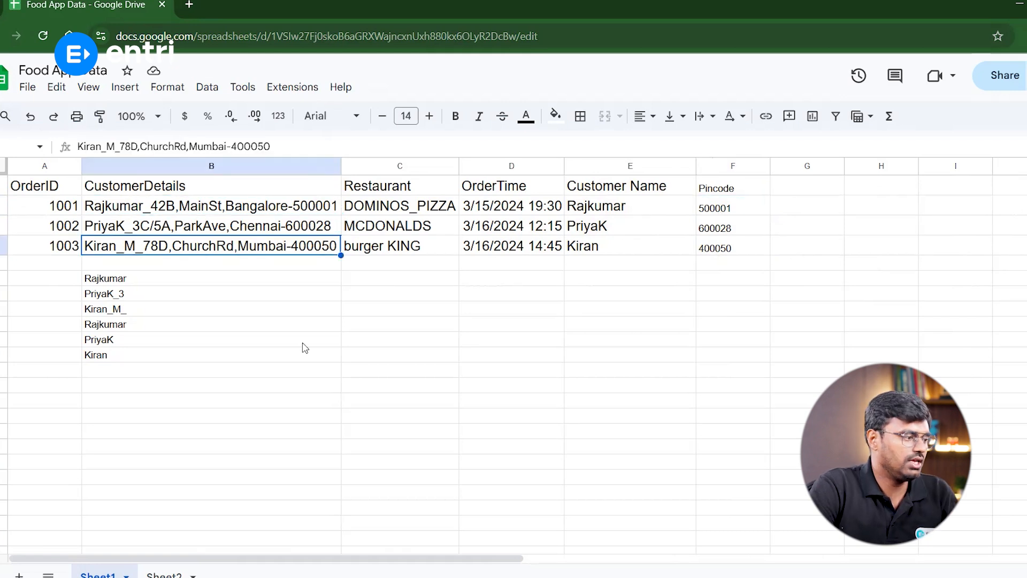
left_click(165, 575)
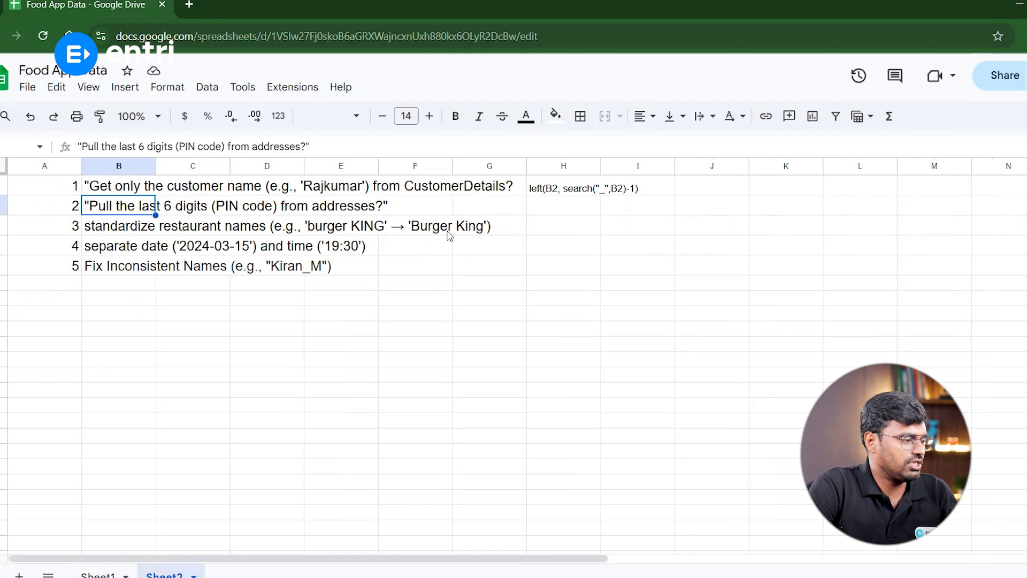
left_click(97, 574)
Copy the right(B2,6) formula text into H2 on Sheet2 beside the second question
left_click(720, 213)
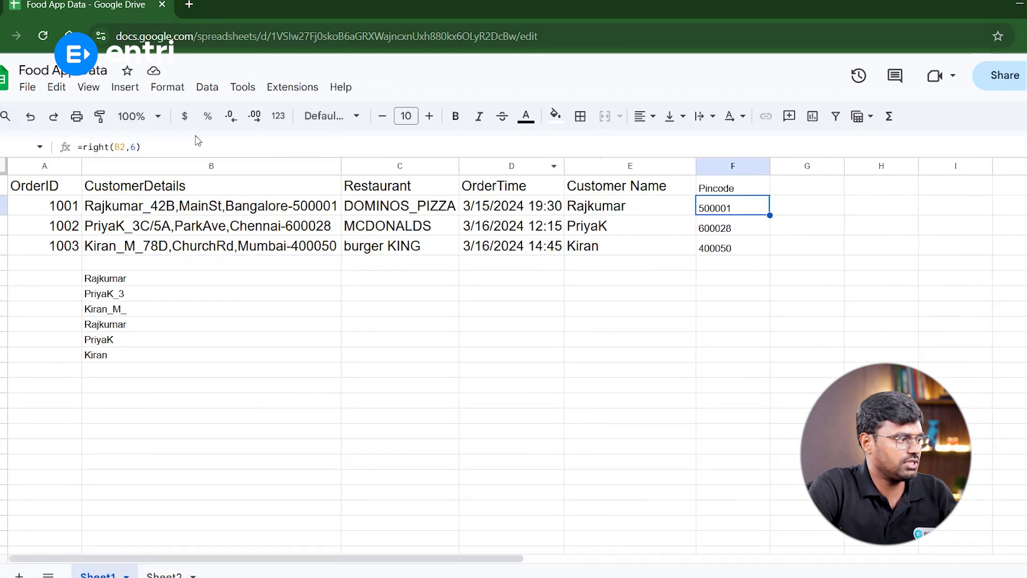
left_click_drag(84, 147, 187, 146)
key("ctrl+c")
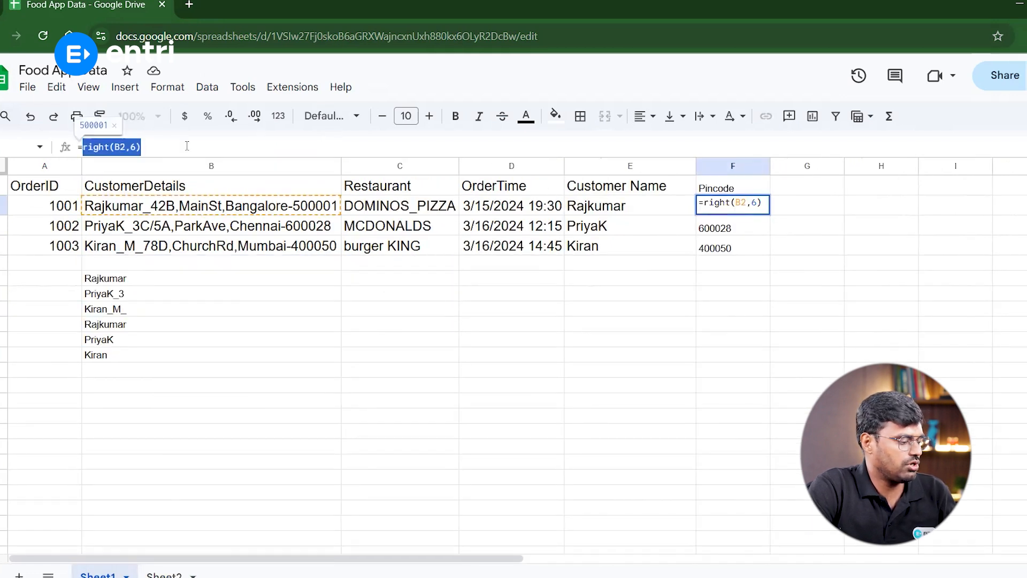
key("Tab")
left_click(165, 574)
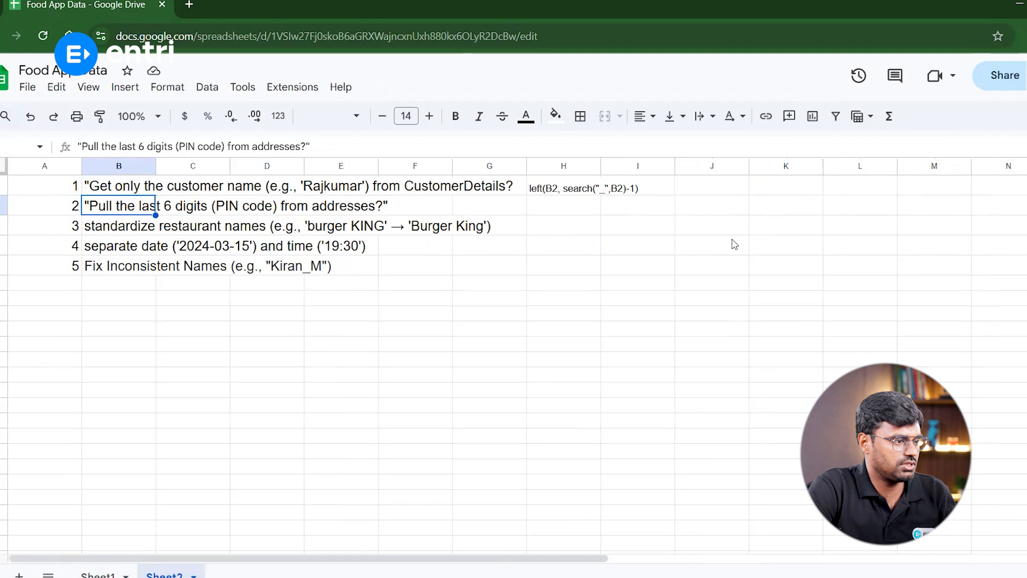
left_click(538, 213)
key("ctrl+v")
Review the restaurant-name standardization task and the burger KING entry in the Restaurant column
left_click(116, 228)
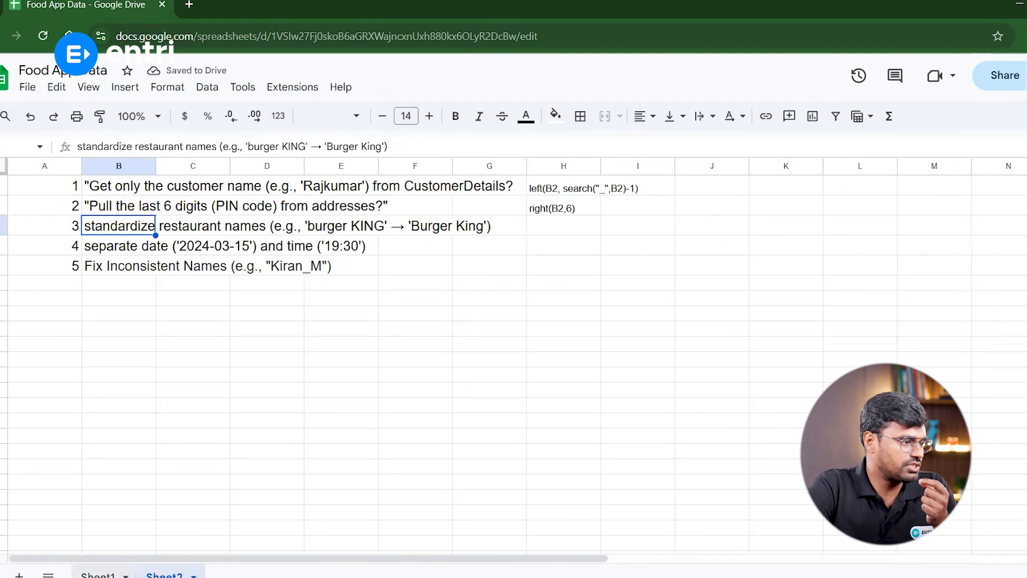
left_click(102, 573)
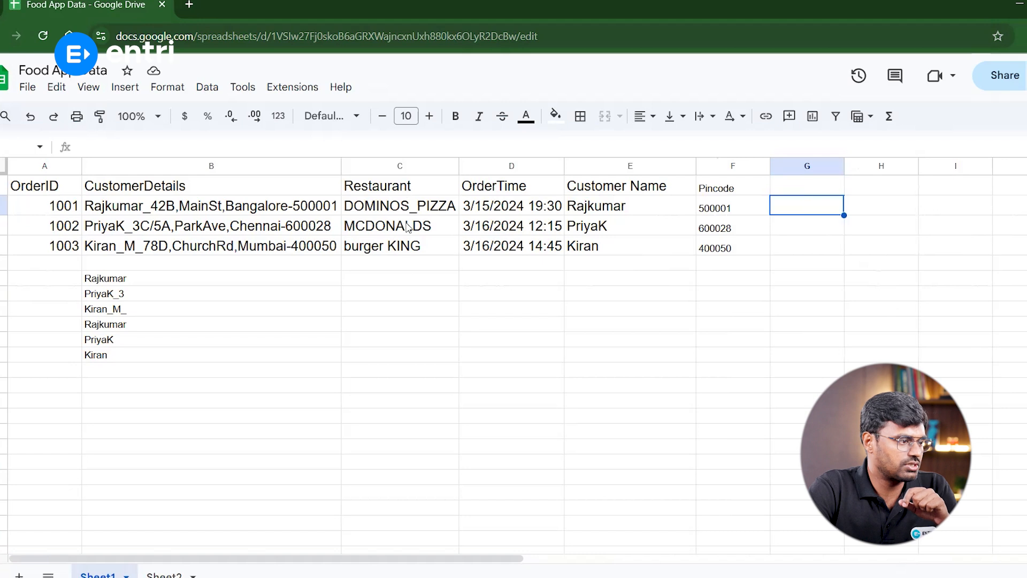
left_click(398, 250)
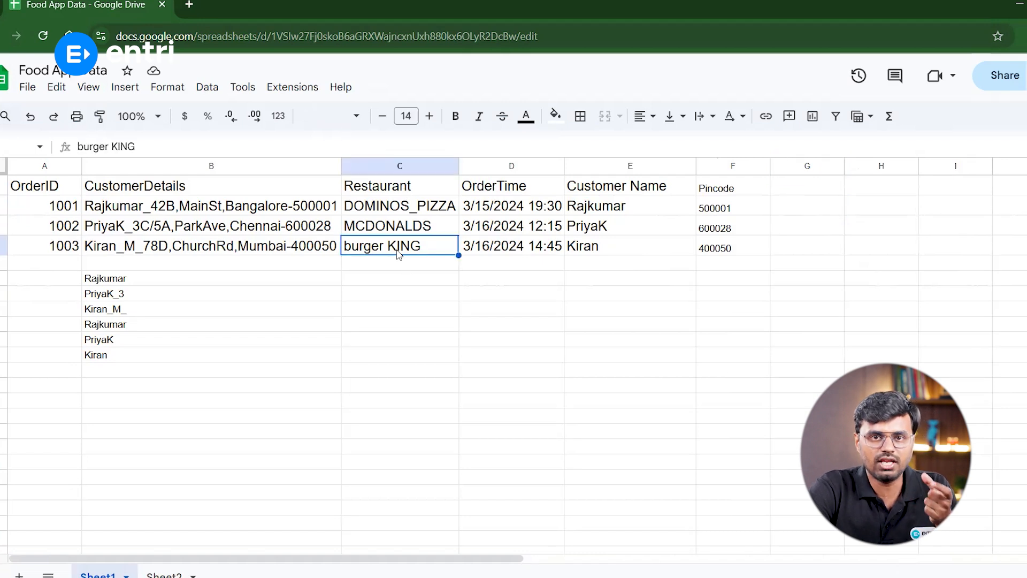
left_click(164, 574)
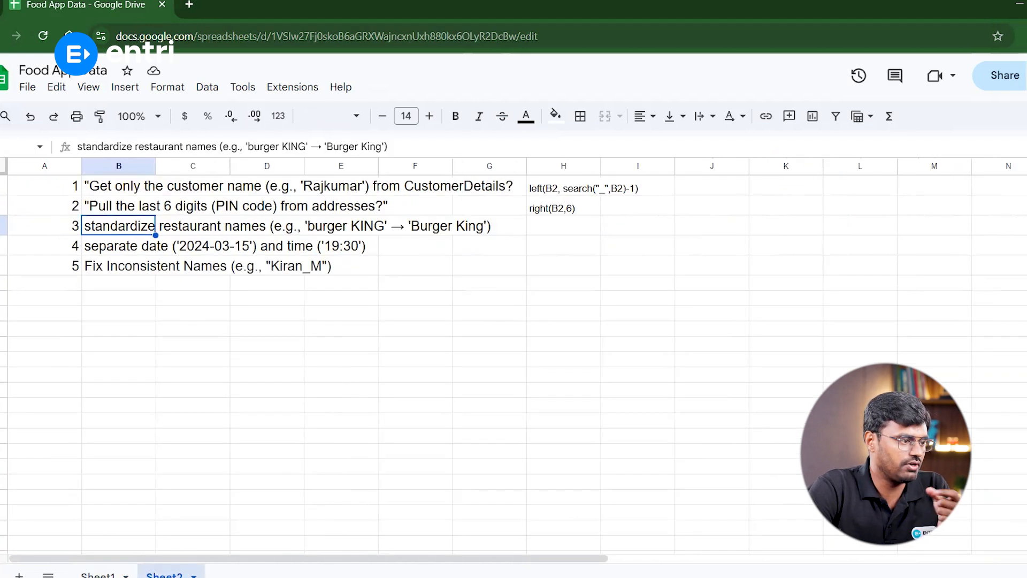
left_click(342, 230)
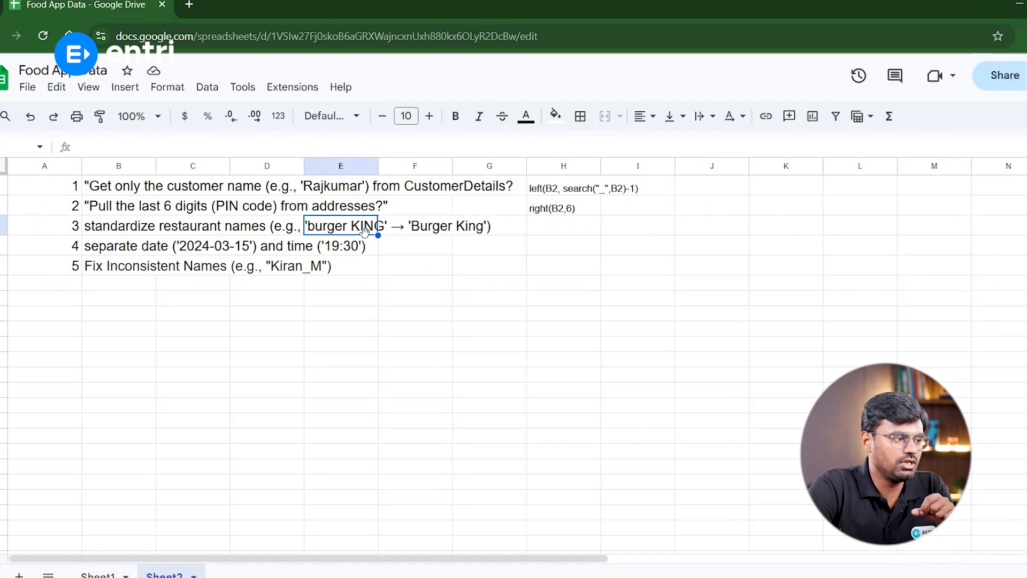
left_click(411, 233)
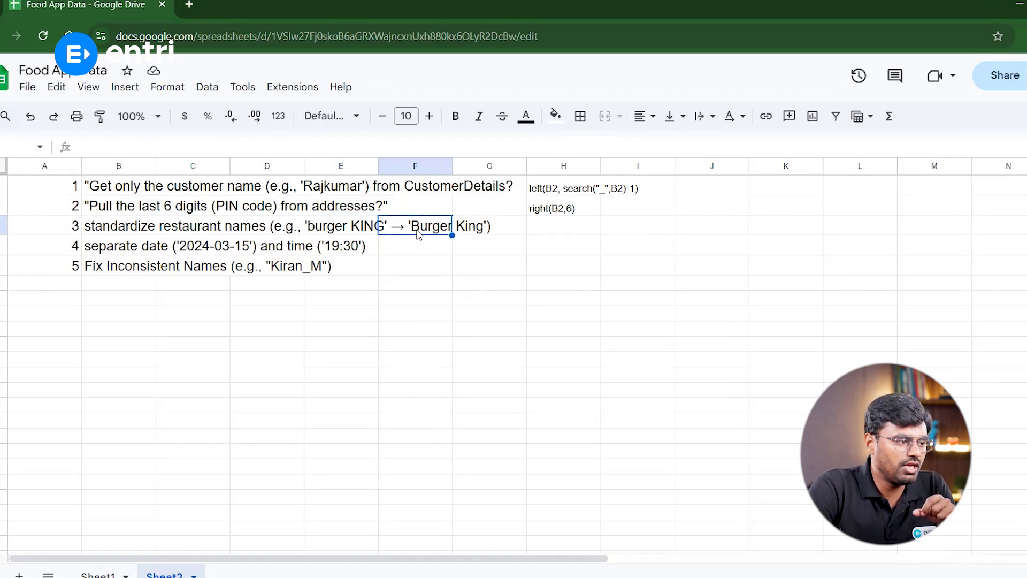
left_click(556, 235)
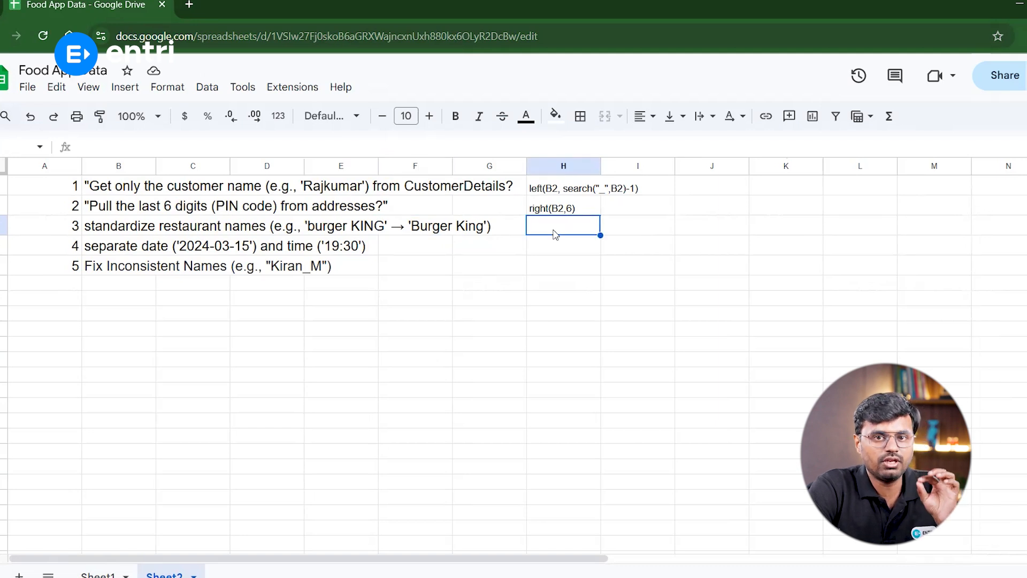
Add the header Restaurant name in G1
left_click(127, 560)
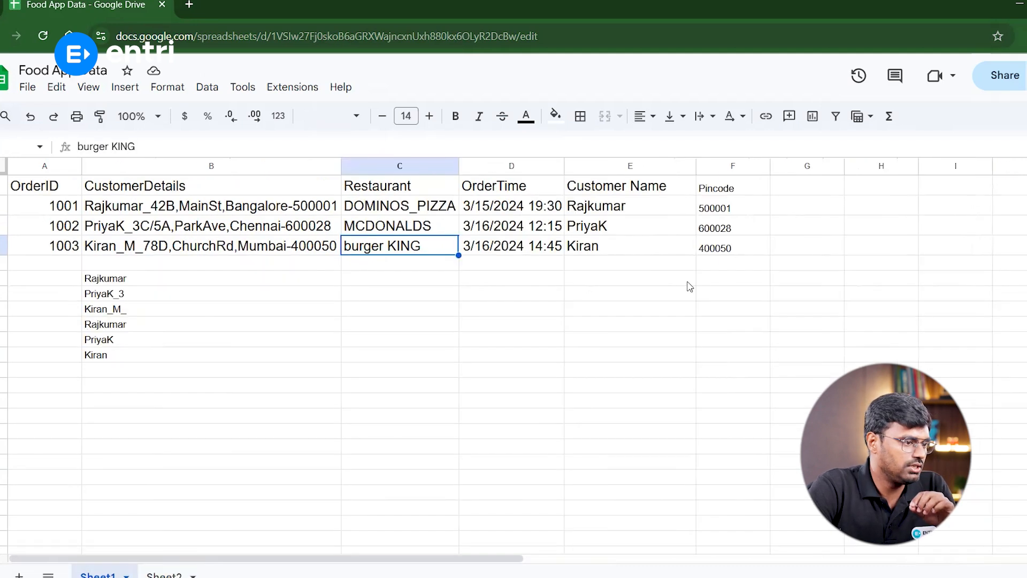
left_click(790, 193)
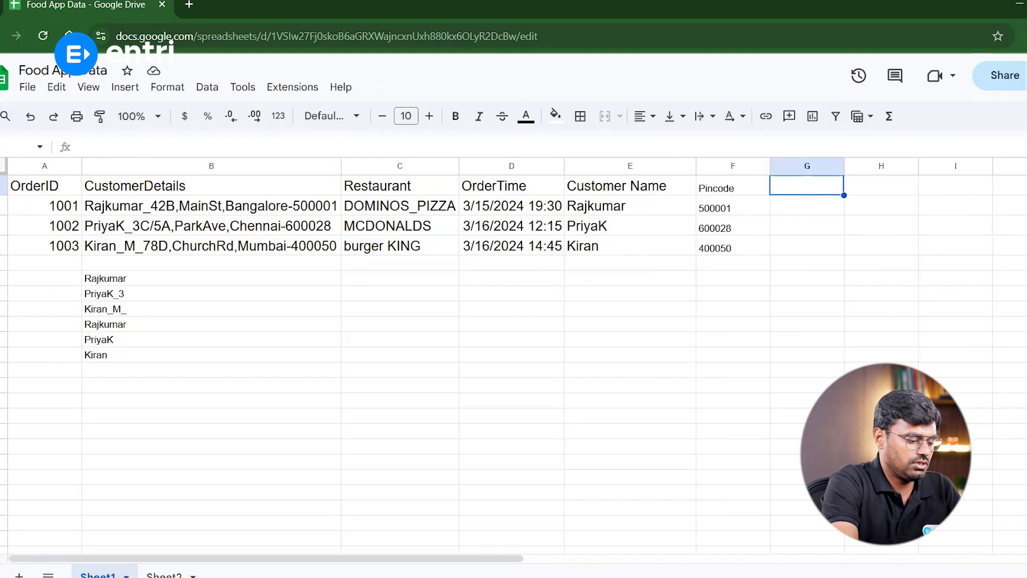
type("Clea")
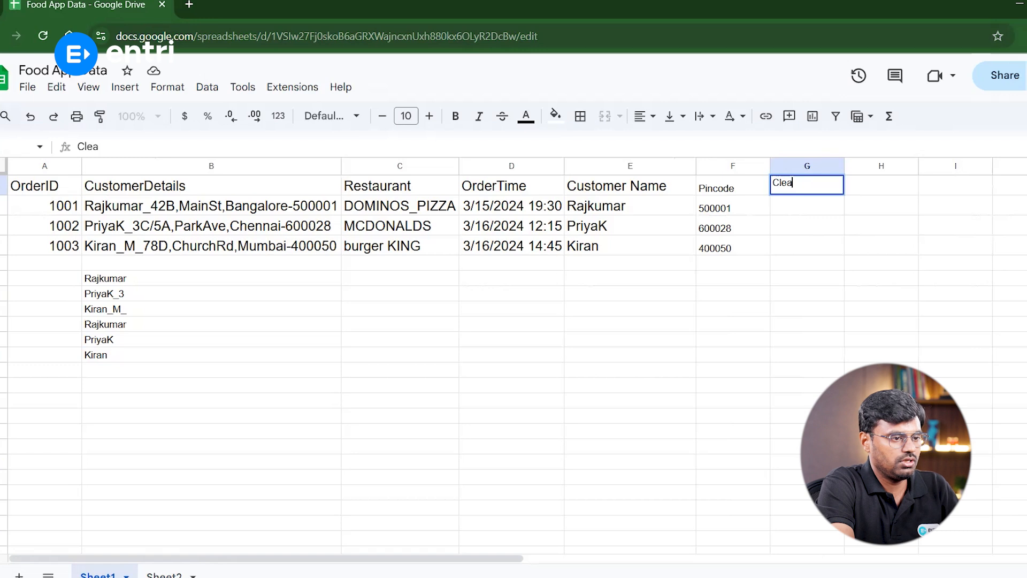
type("ned Restaurant name")
key("ctrl+Left")
key("ctrl+Left")
key("shift+Home")
key("BackSpace")
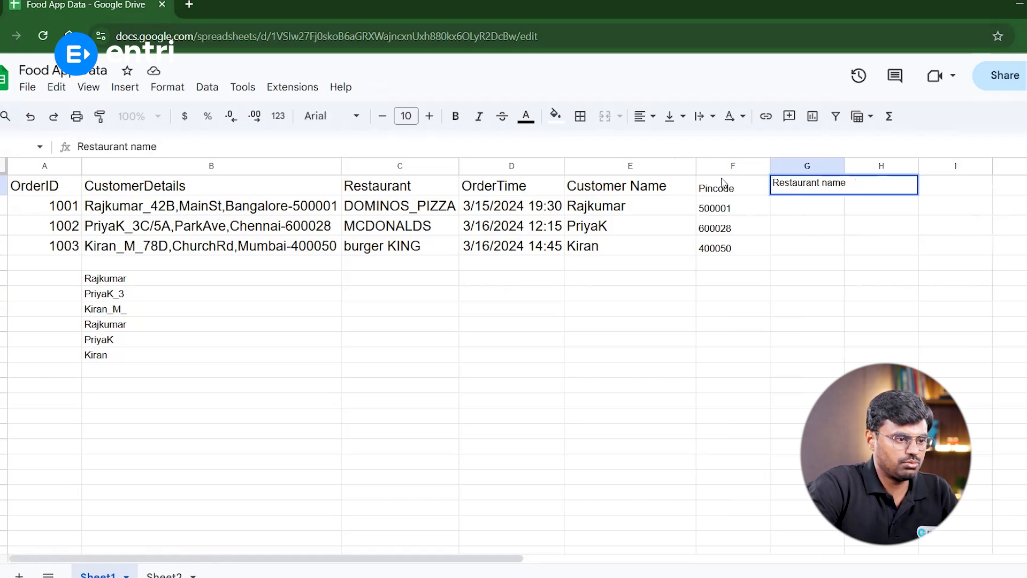
Enter =PROPER(C2) in G2 and accept the suggested autofill for the remaining restaurant rows
left_click(787, 203)
type("=P")
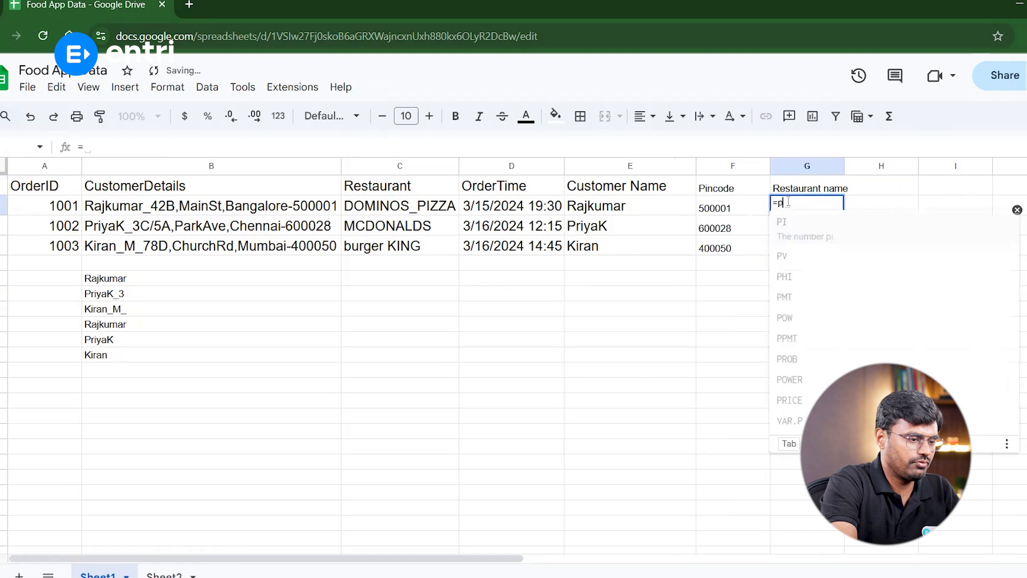
type("roper")
key("Tab")
left_click(396, 206)
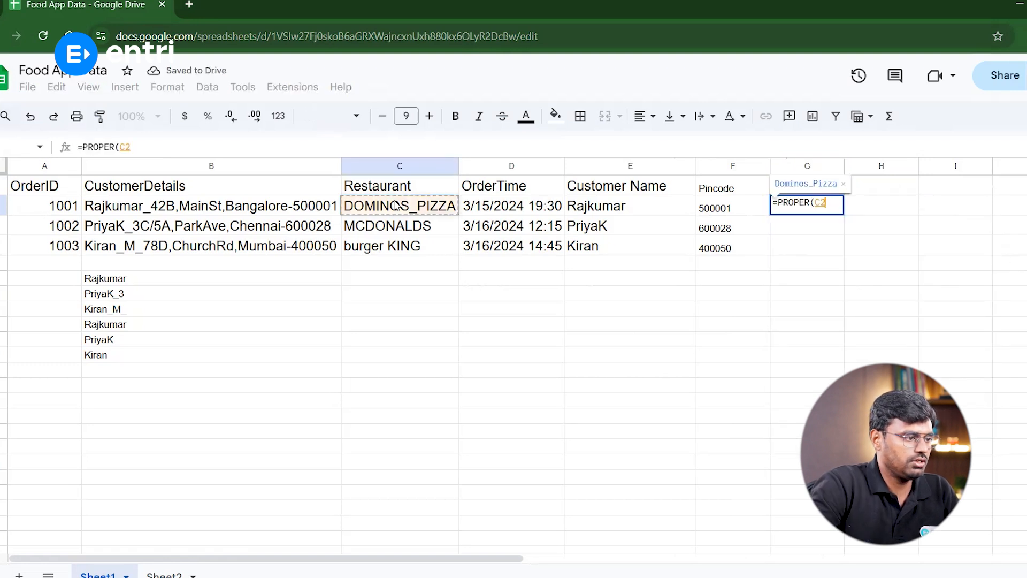
key("Return")
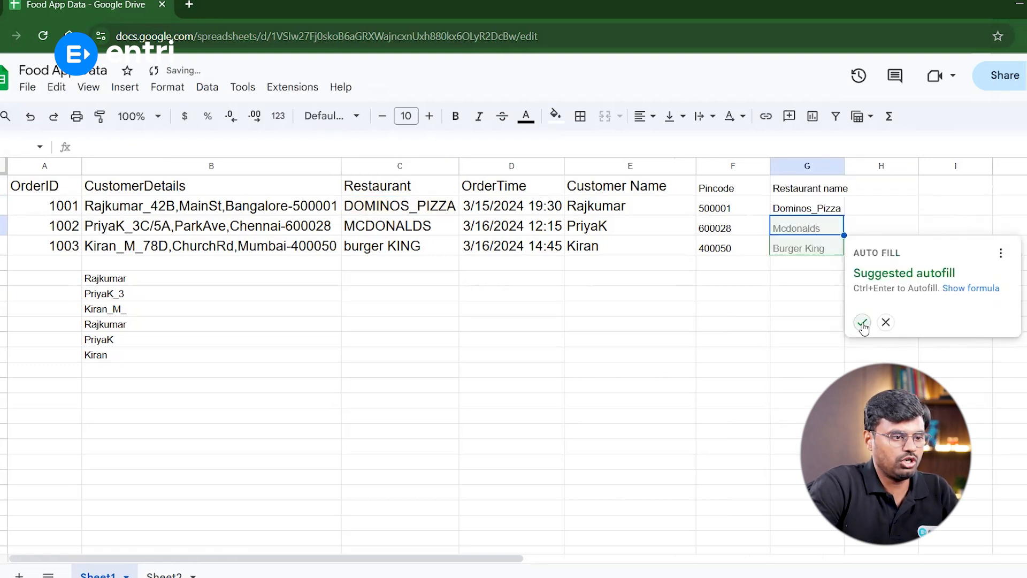
left_click(862, 387)
Enlarge the font of the Pincode and Restaurant name columns to 13 and widen column G to fit its header
left_click_drag(839, 211, 824, 249)
left_click_drag(734, 191, 819, 249)
left_click(429, 116)
left_click(429, 116)
left_click(429, 116)
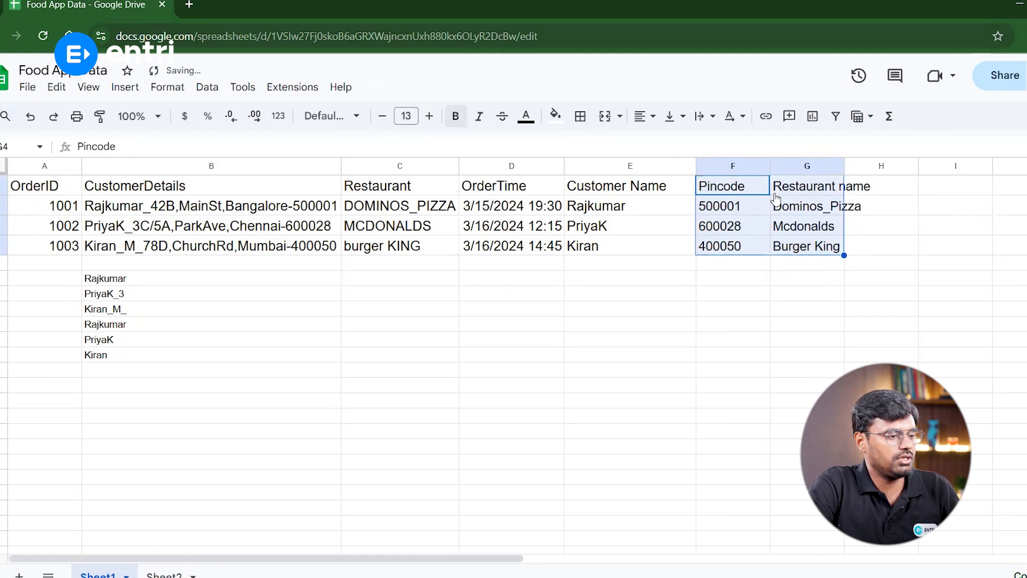
left_click(835, 187)
left_click_drag(844, 166, 880, 166)
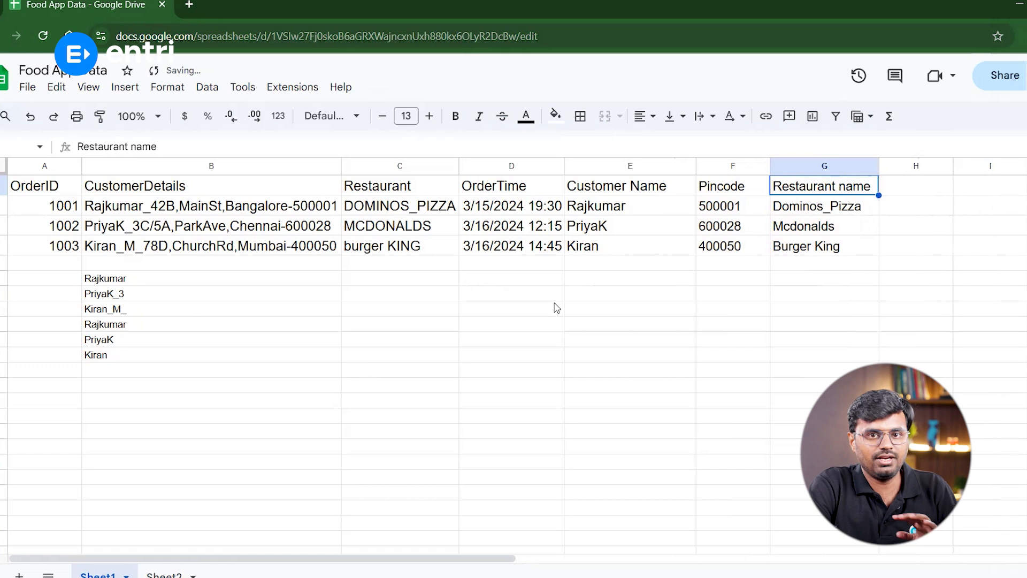
Copy the PROPER(C2) formula text from G2
left_click(819, 205)
left_click_drag(83, 147, 136, 147)
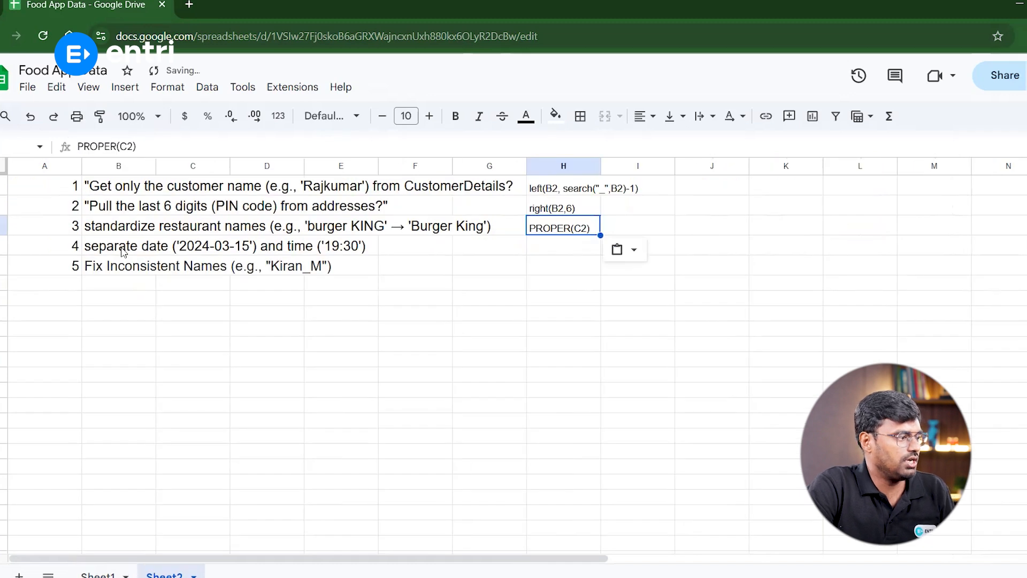
left_click(123, 249)
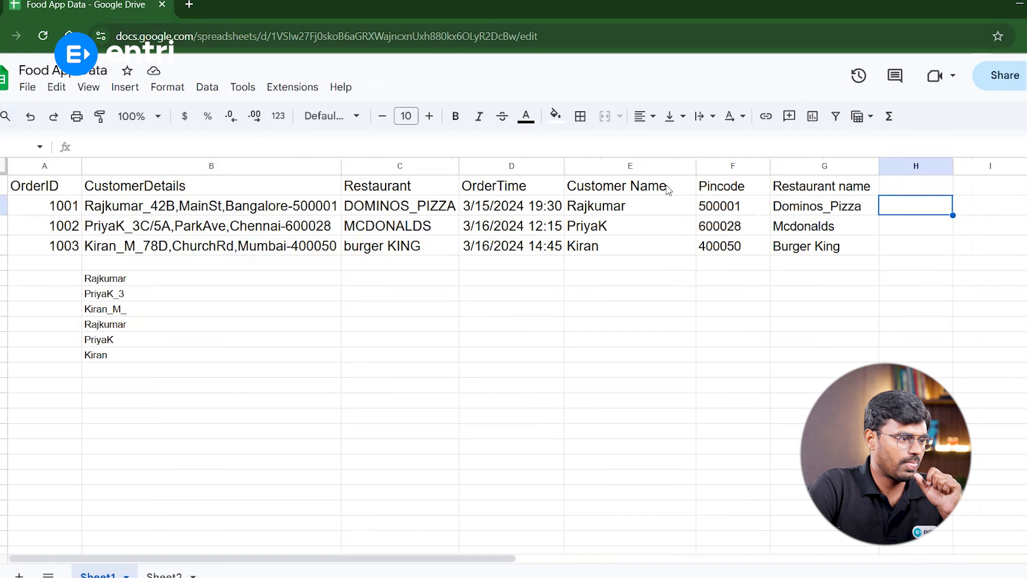
Add the header Date in H1 next to Restaurant name
left_click(529, 214)
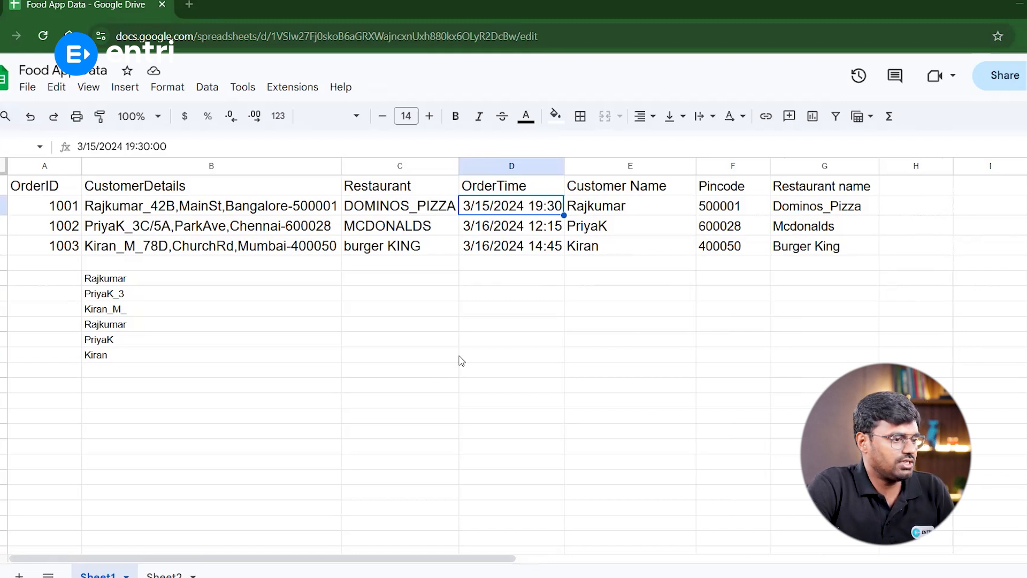
left_click(904, 190)
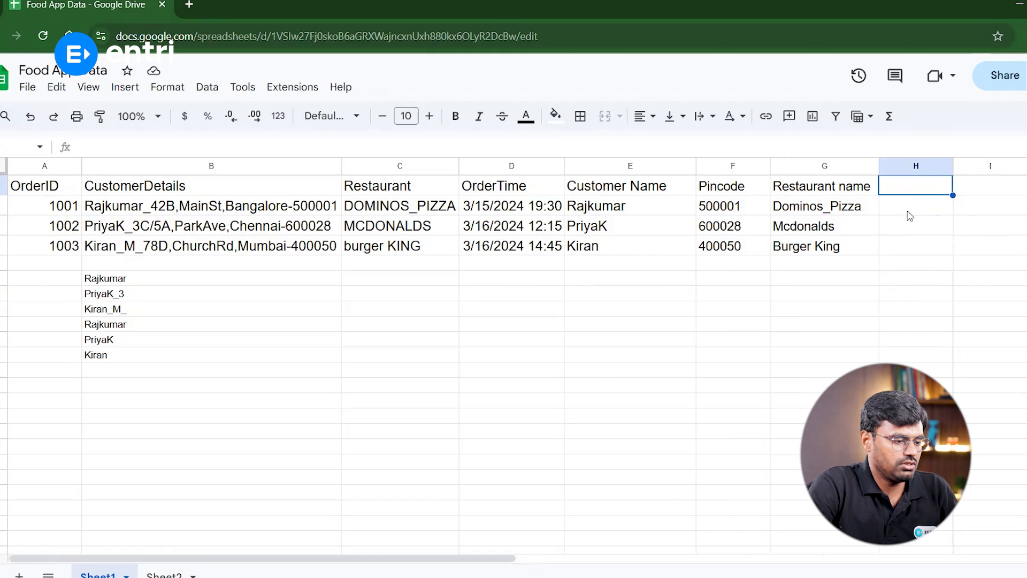
type("D")
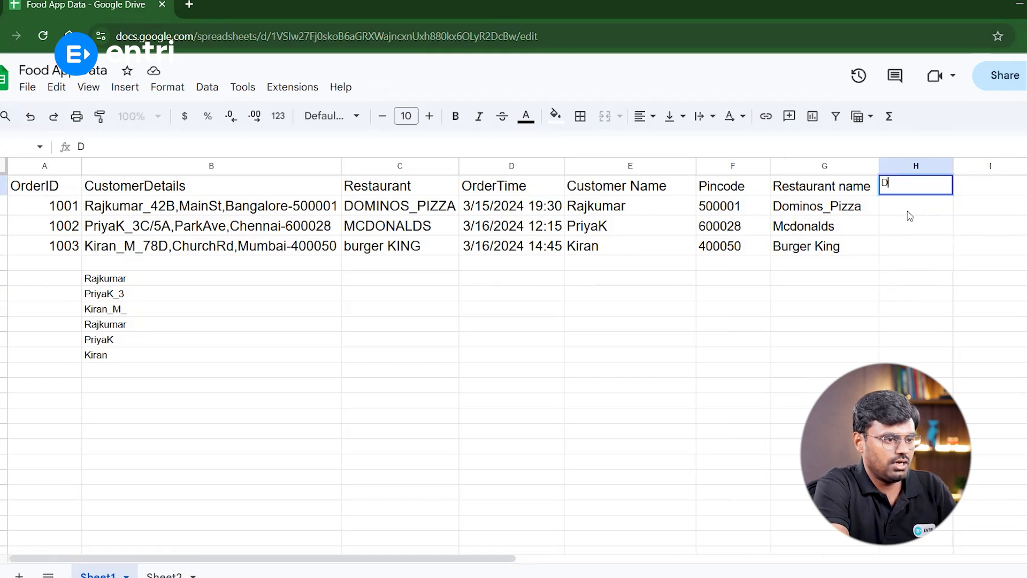
type("ate")
key("Tab")
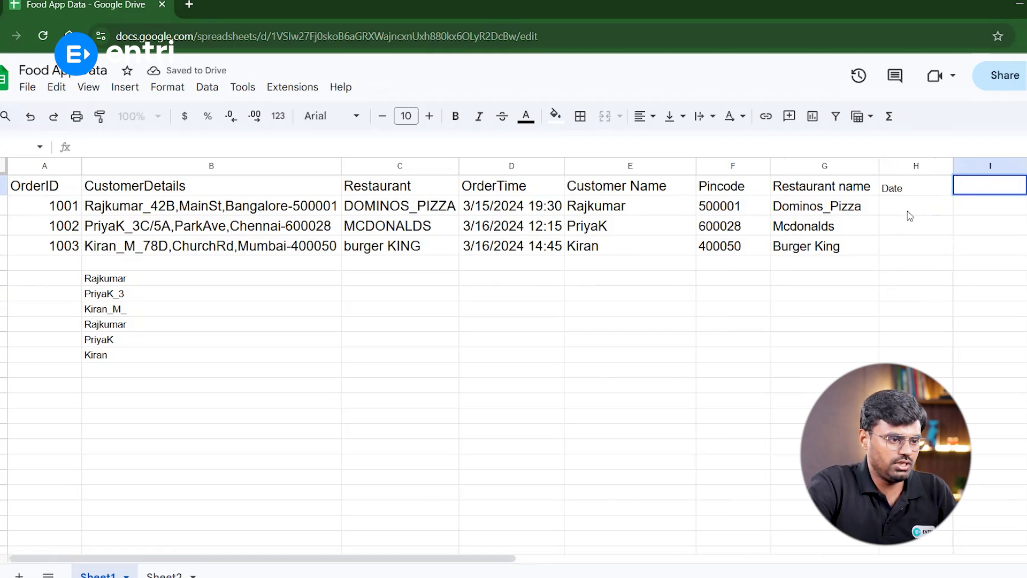
Enter =TEXT(D2,"mm/dd/yyyy") in H2 to extract the order date from OrderTime
left_click(910, 215)
type("=te")
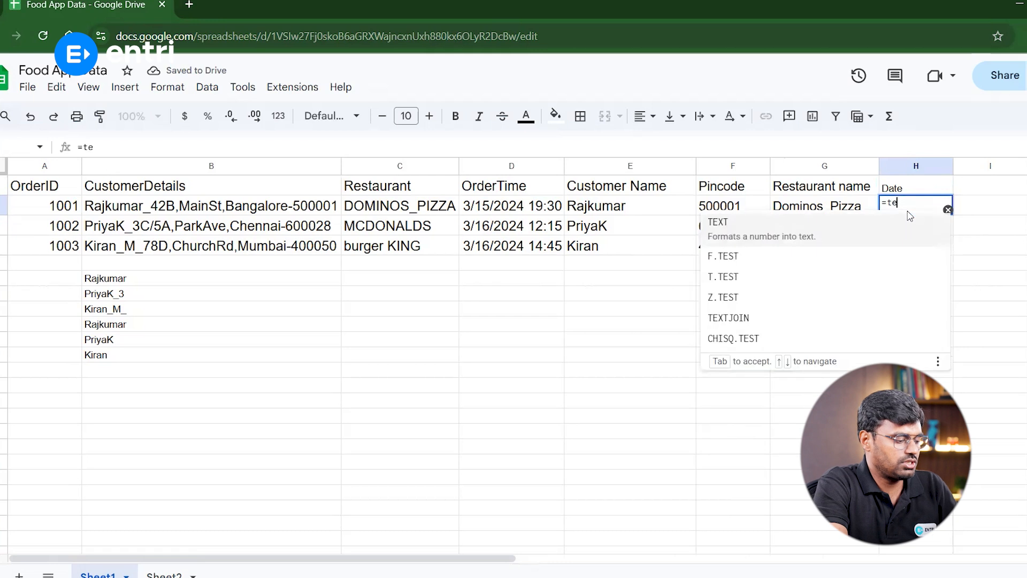
key("Tab")
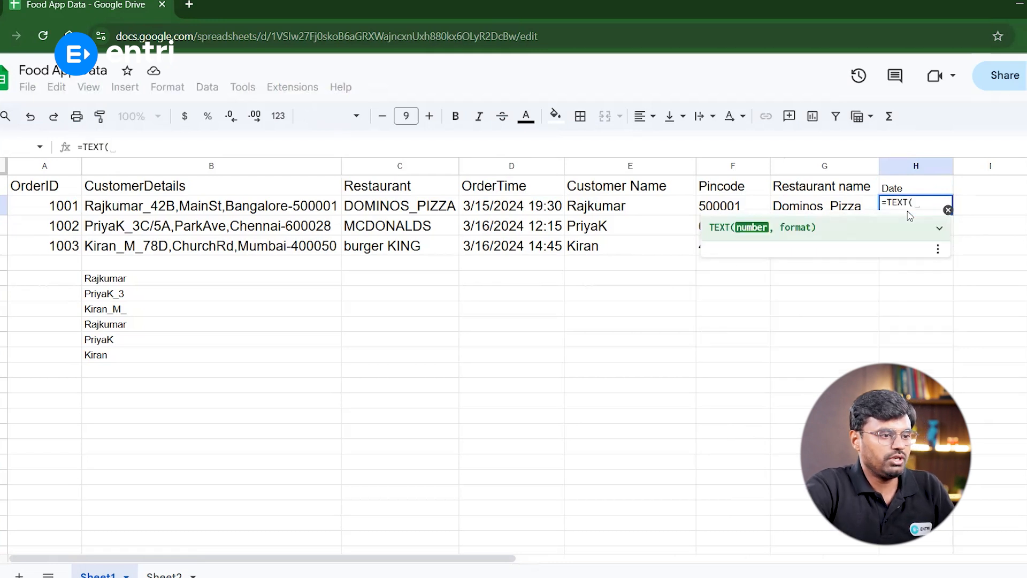
left_click(493, 207)
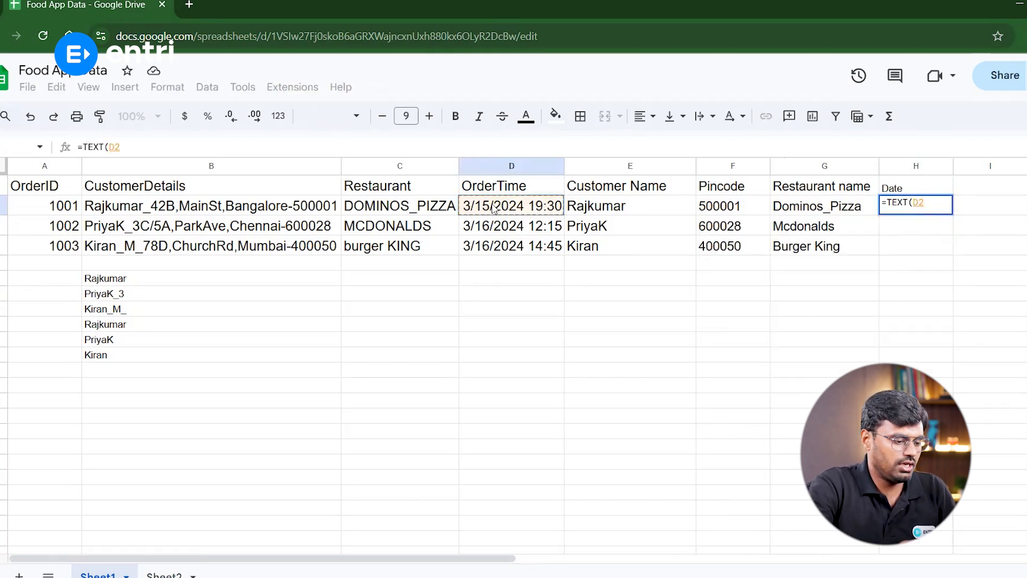
type(",")
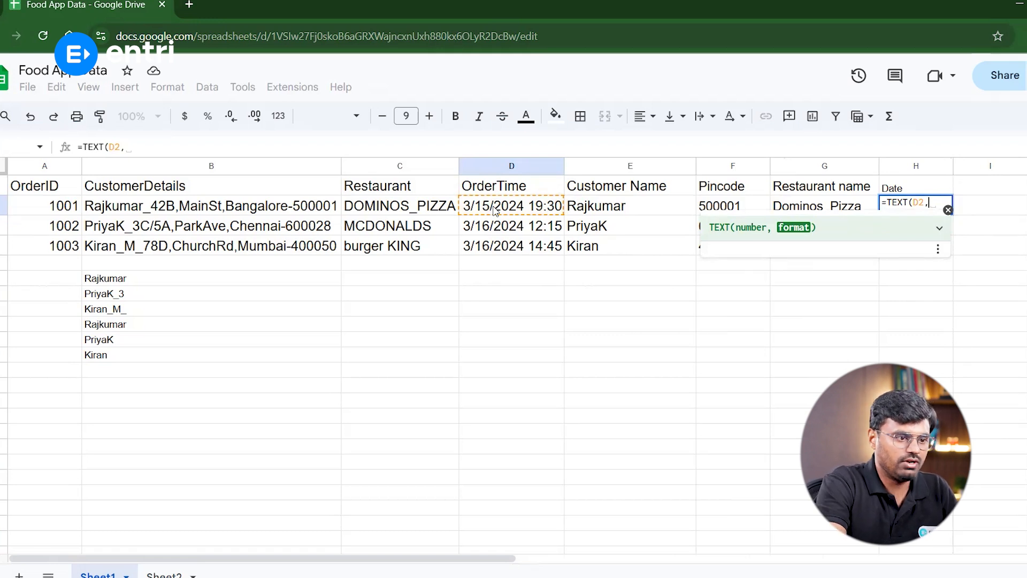
type("\"mm/dd")
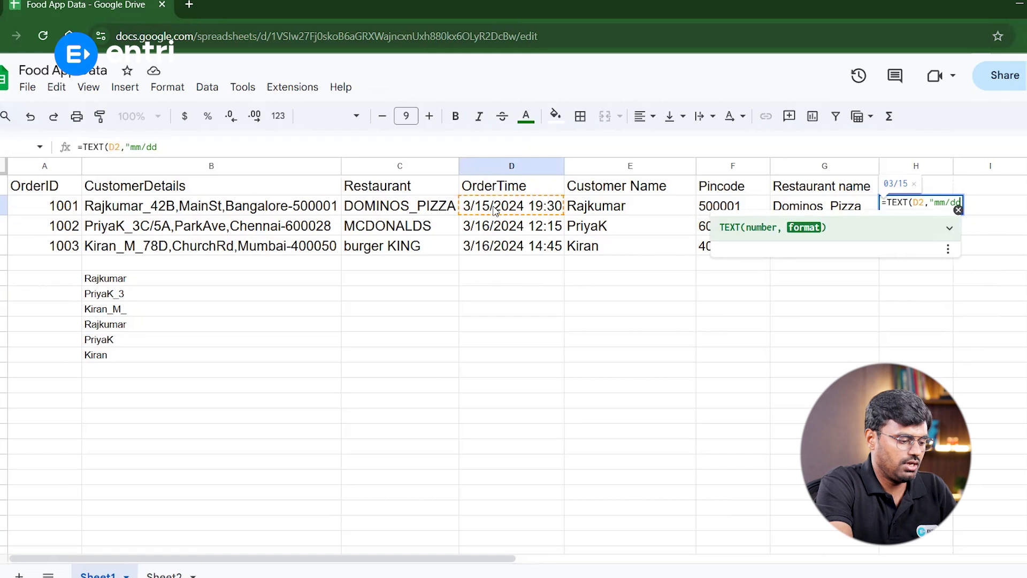
type("/yyy")
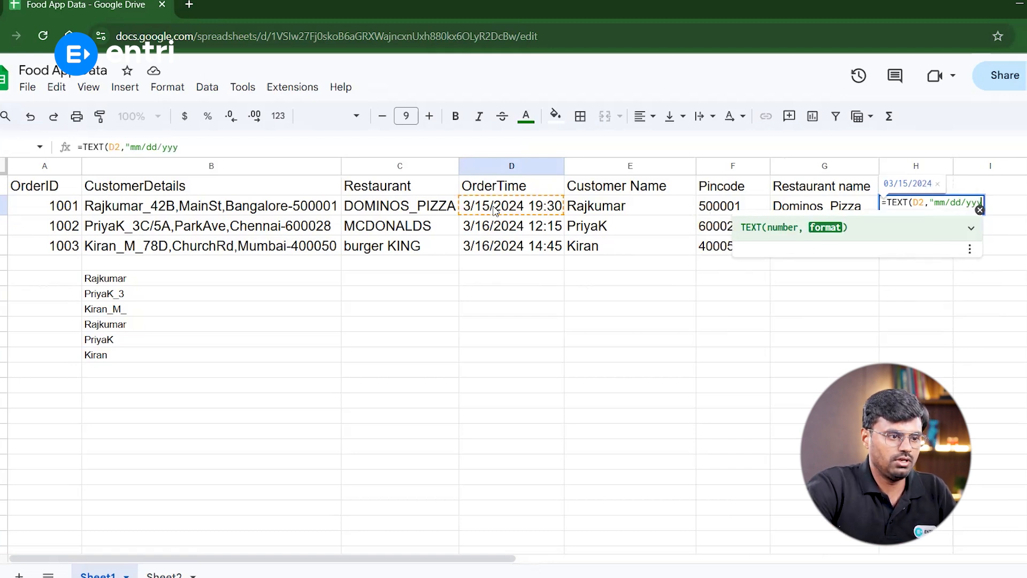
type("y\"")
key("Return")
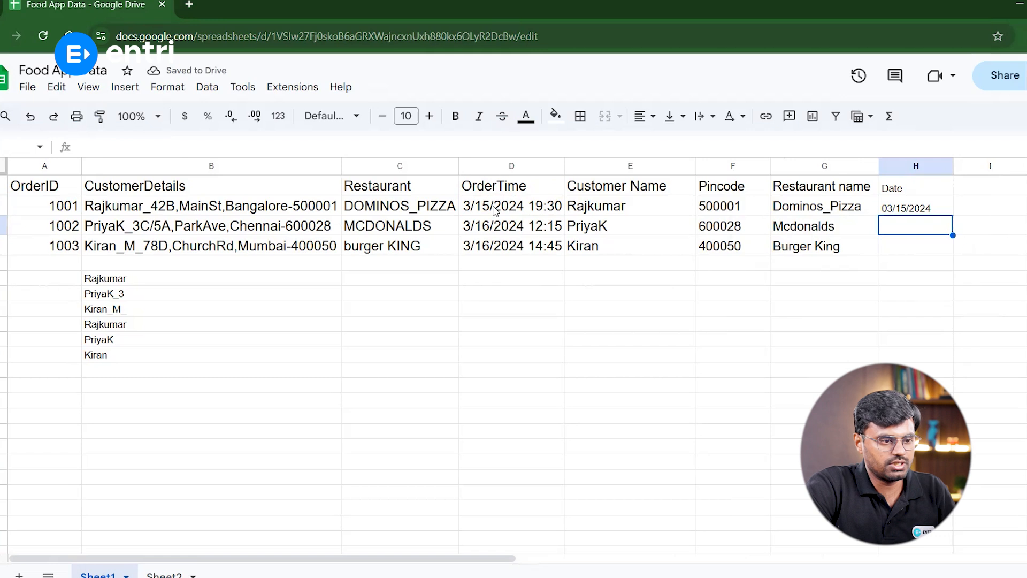
Fill the date formula down through H4 and set the Date column's font size to 14
key("Up")
key("shift+Down")
key("shift+Down")
key("ctrl+d")
key("Up")
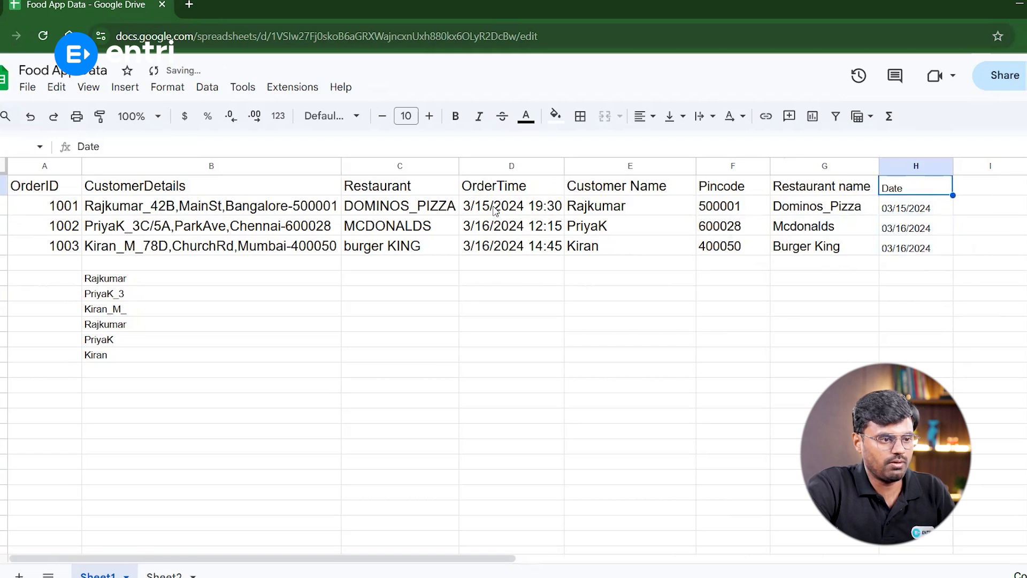
left_click(406, 116)
left_click(406, 307)
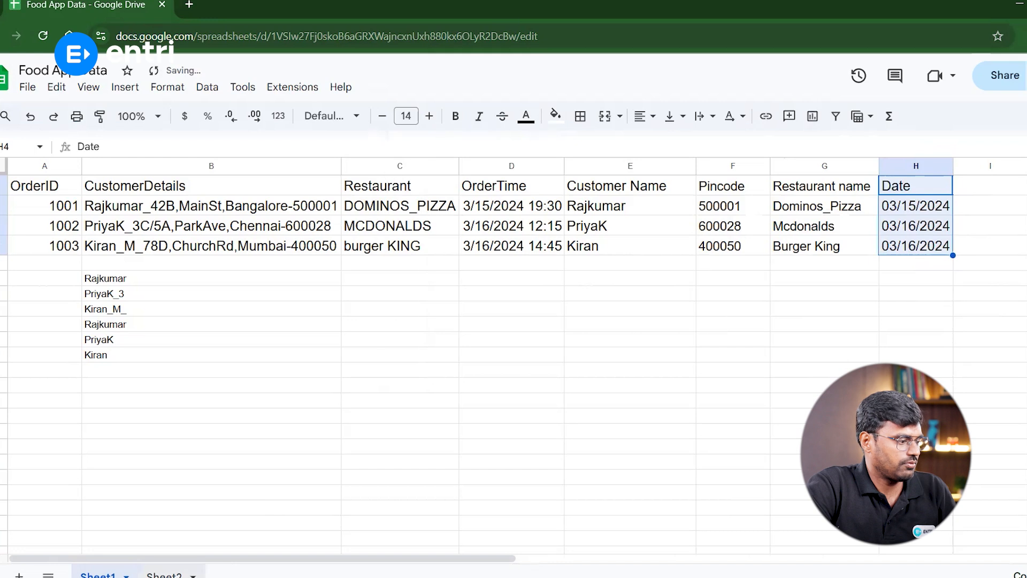
Compare the Date results with the task list on Sheet2
left_click(166, 575)
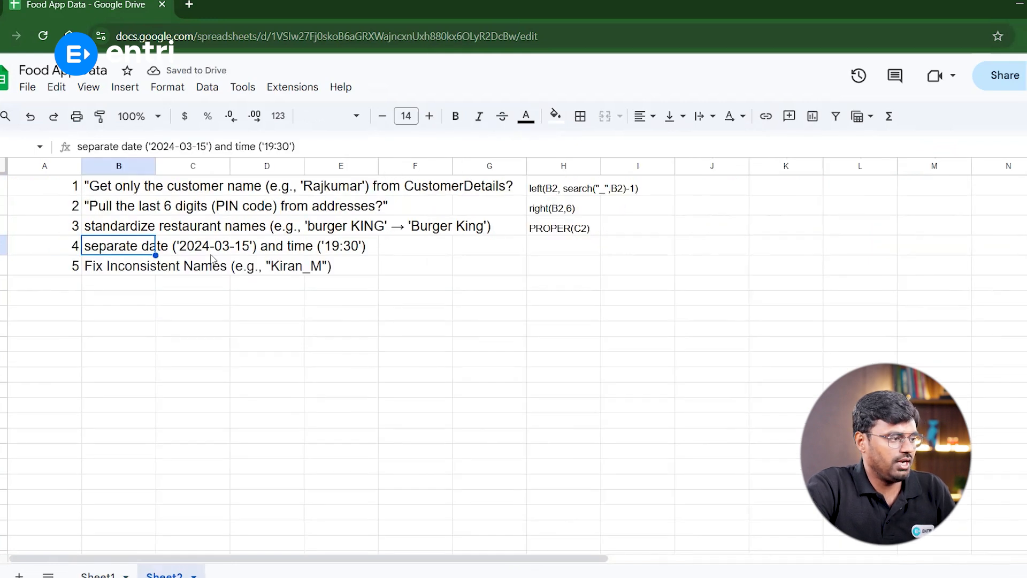
left_click(98, 575)
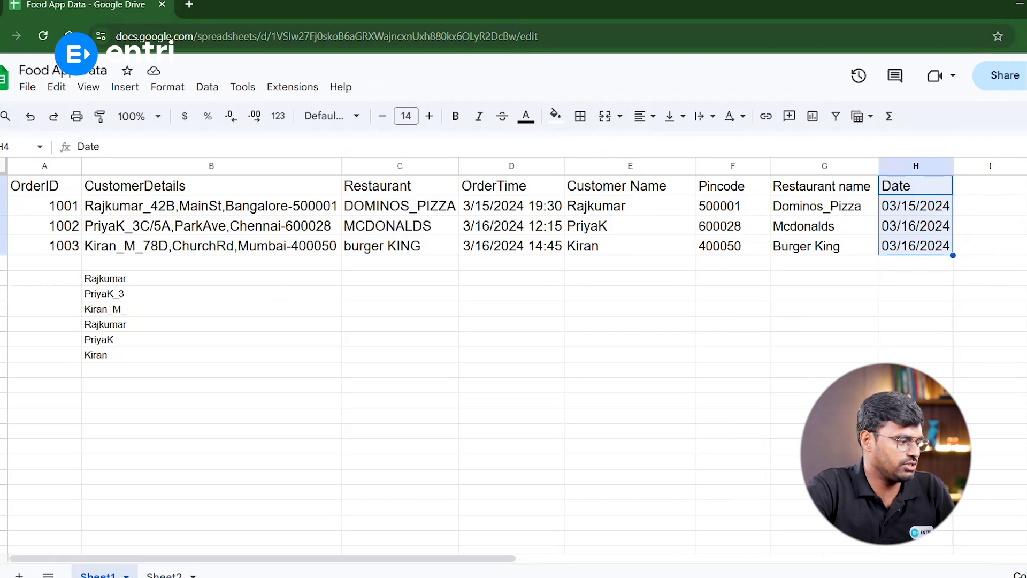
left_click(164, 575)
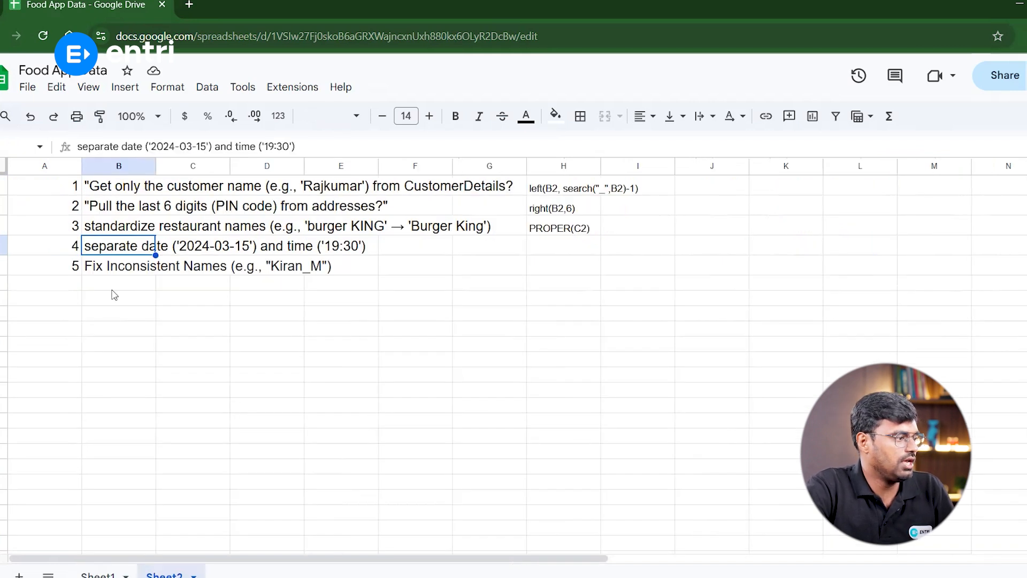
left_click(106, 273)
left_click(129, 251)
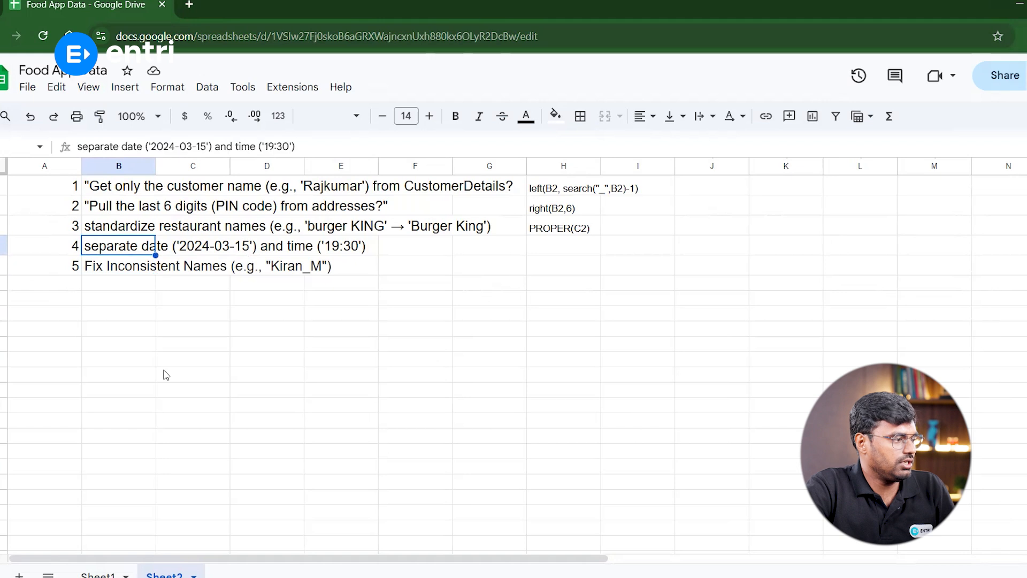
left_click(98, 574)
Copy the TEXT(D2,"mm/dd/yyyy") formula text into H4 on Sheet2 beside the fourth task
left_click(910, 206)
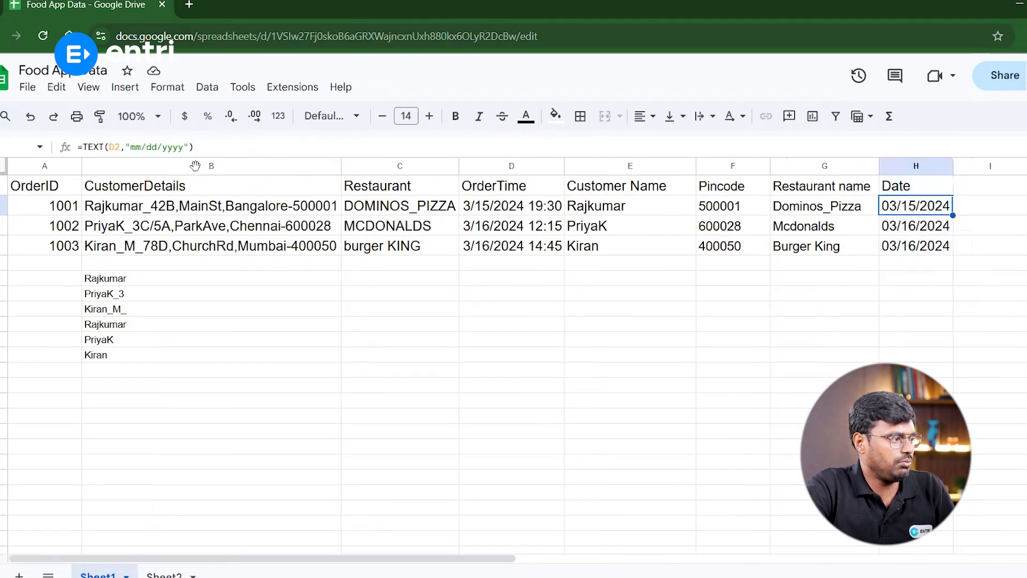
left_click_drag(194, 147, 71, 144)
key("ctrl+c")
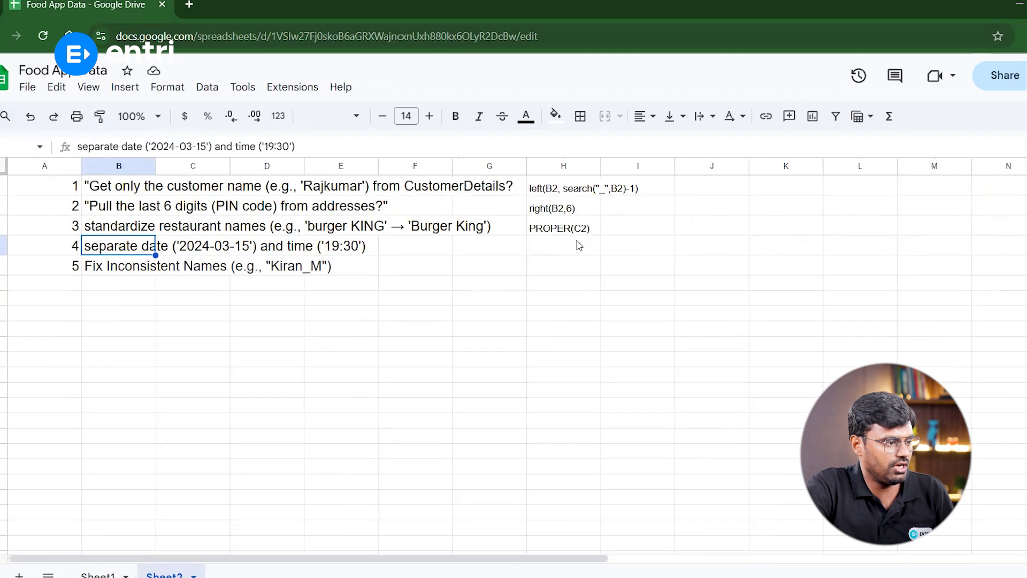
left_click(578, 241)
key("ctrl+v")
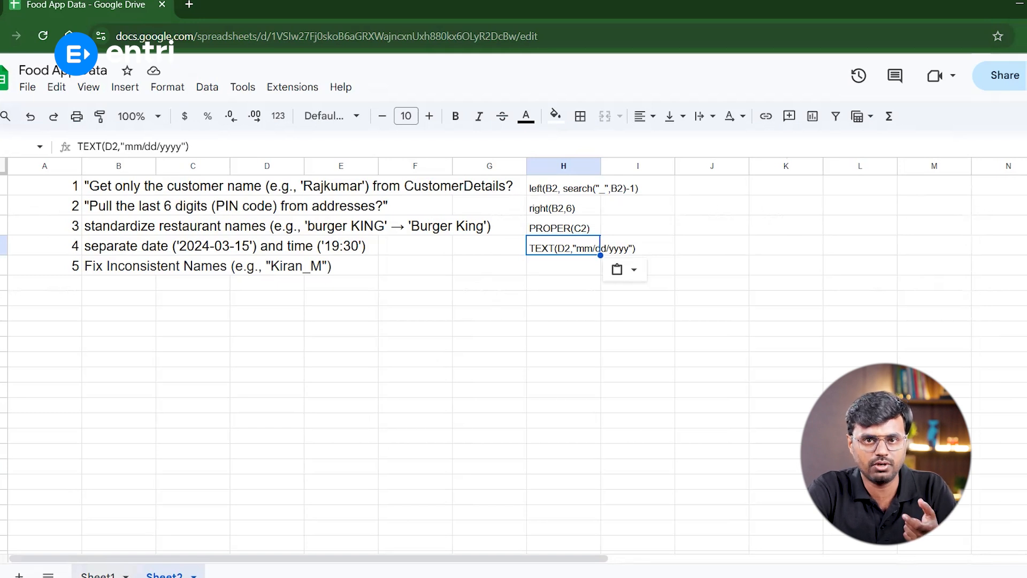
left_click(98, 574)
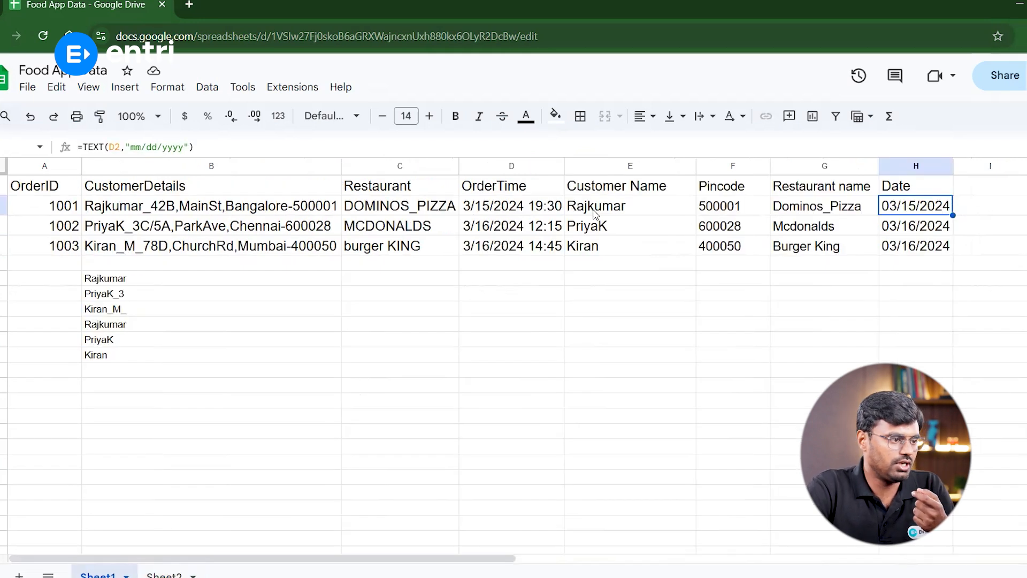
left_click(625, 208)
left_click(612, 251)
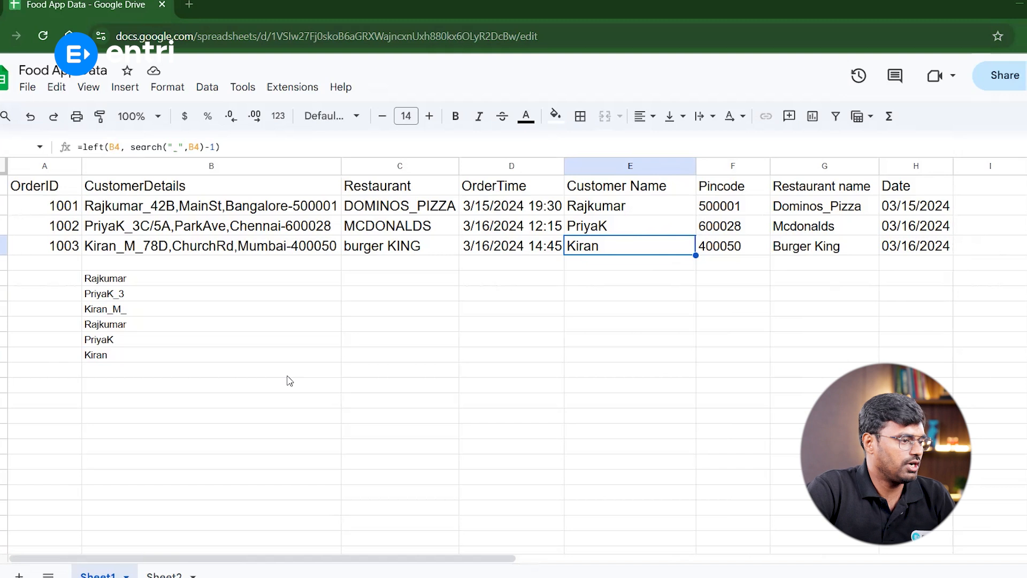
left_click(335, 295)
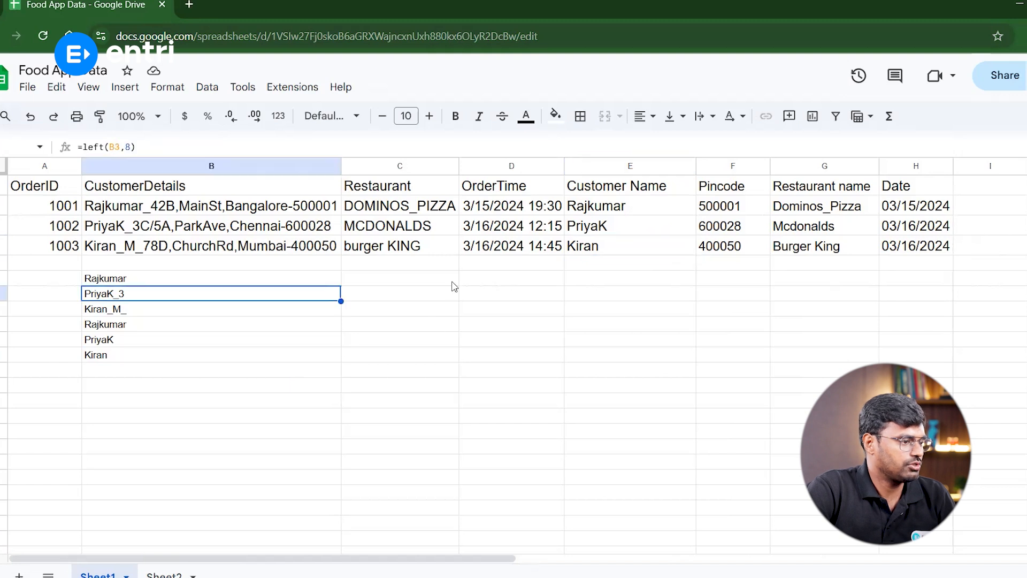
left_click(131, 245)
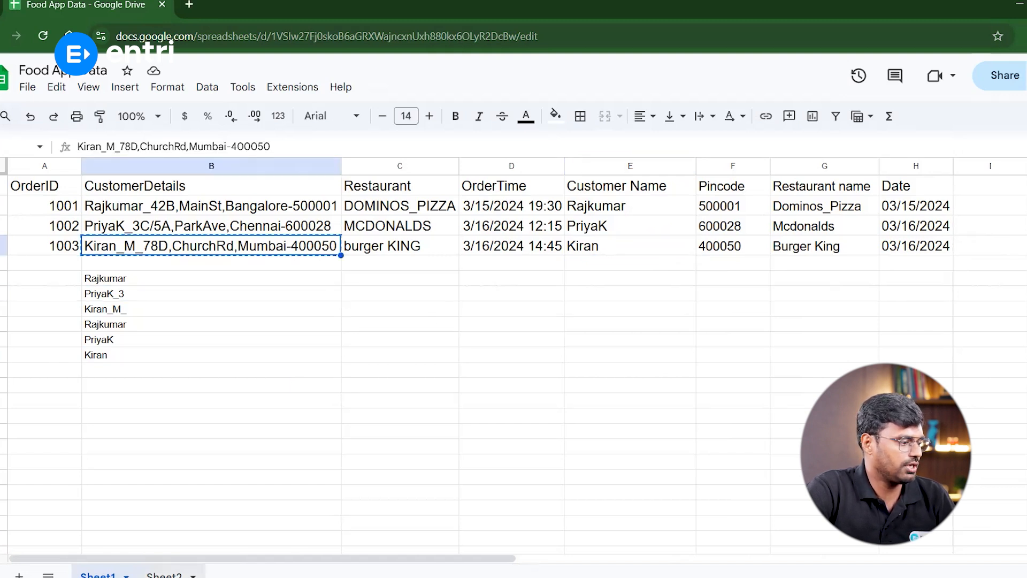
left_click(165, 574)
left_click(97, 323)
type("Kiran_M_78D,ChurchRd,Mumbai-400050")
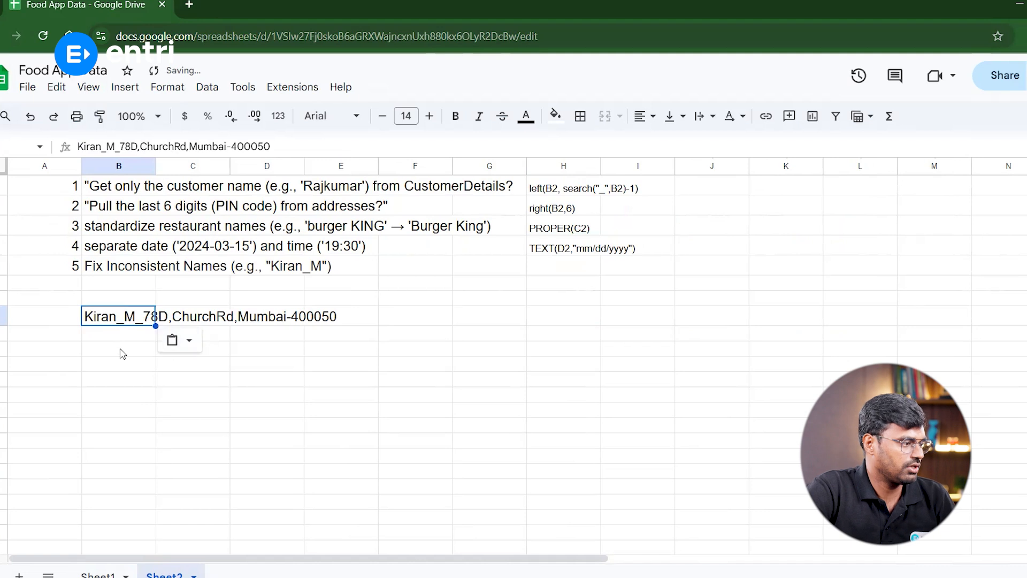
Enter =SUBSTITUTE(B8,"_"," ") in B10 on Sheet2 to replace the address's underscores with spaces
left_click(120, 349)
type("=sub")
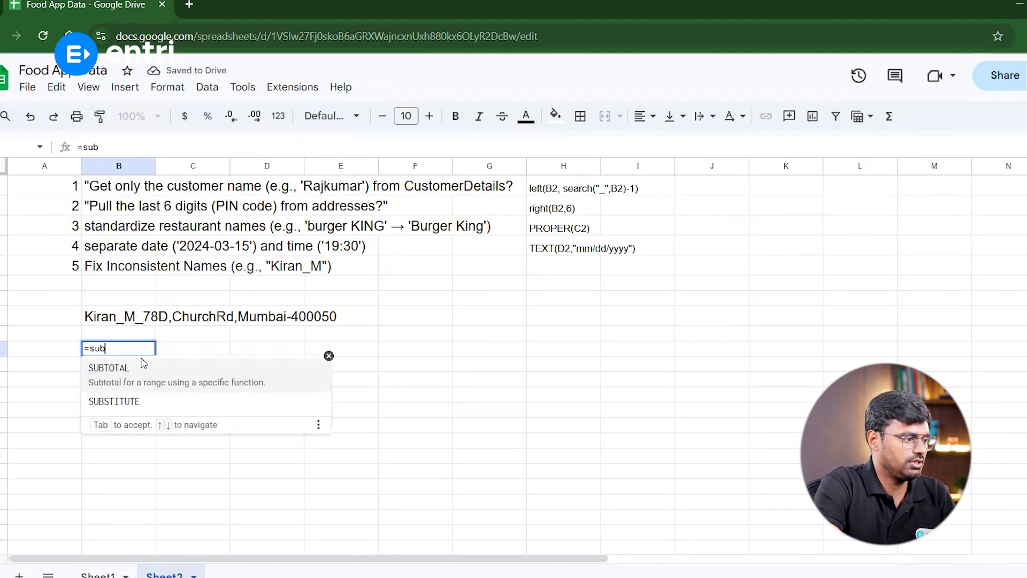
key("Down")
key("Tab")
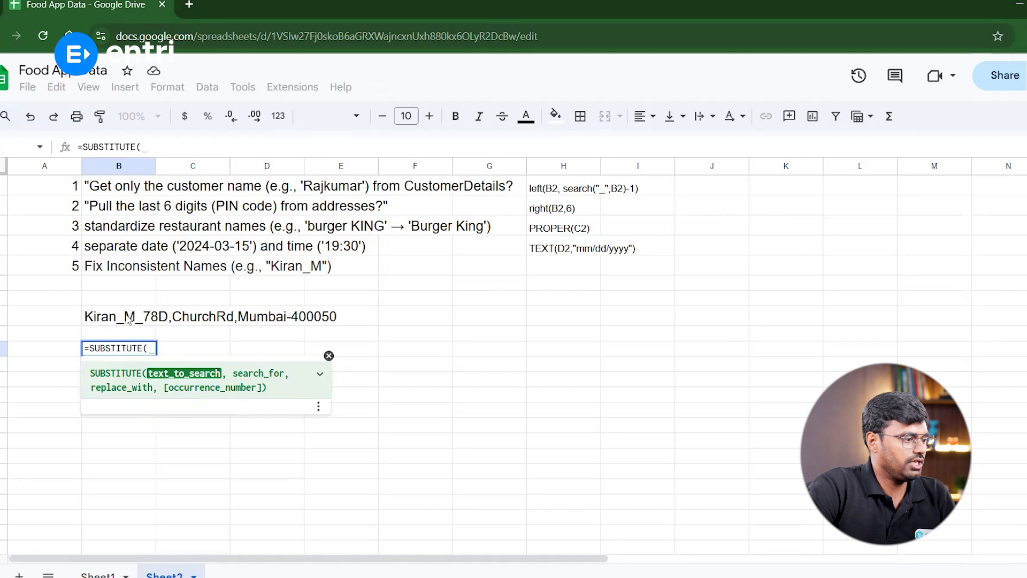
left_click(129, 319)
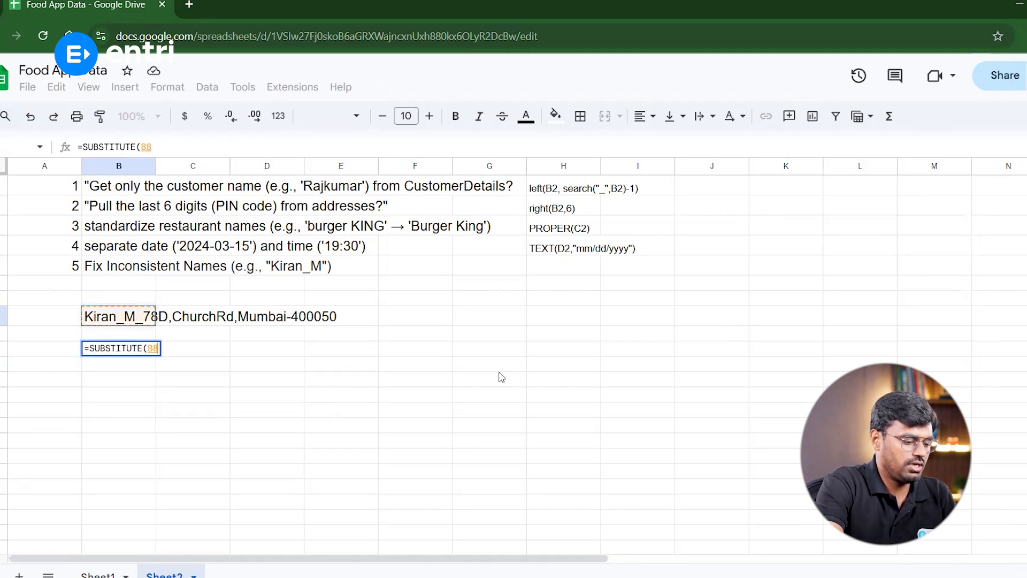
type(", ")
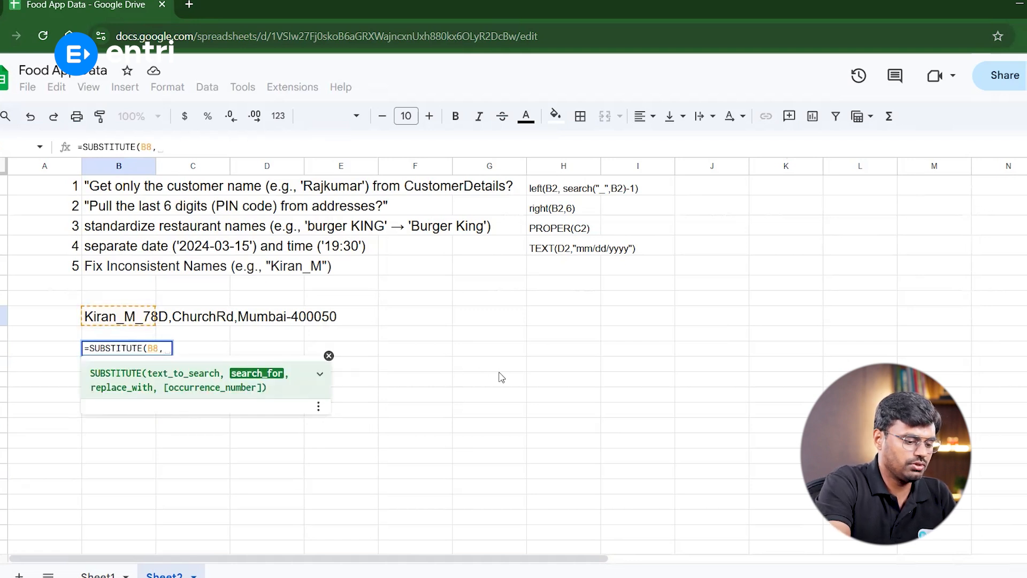
type("\"_\",")
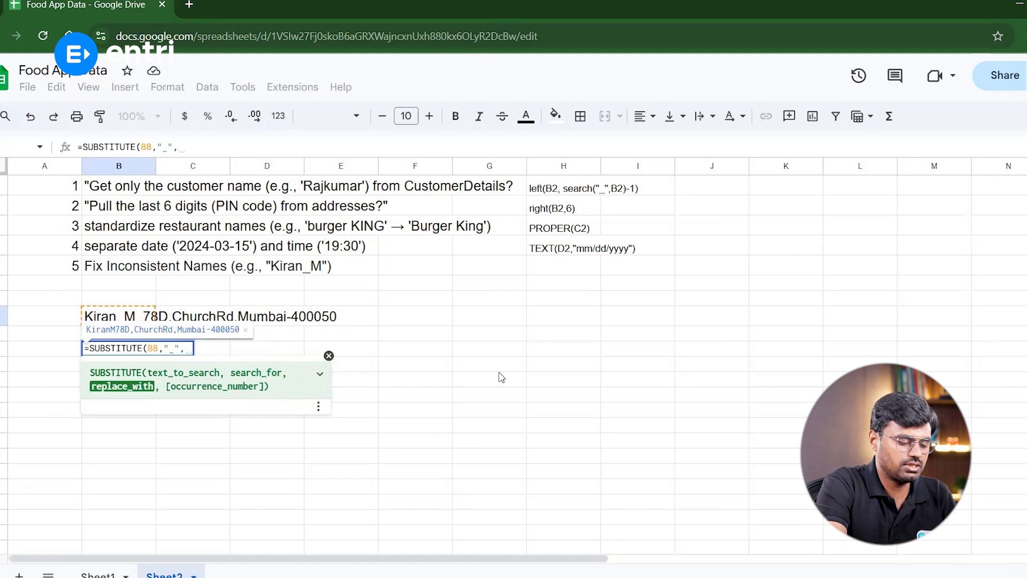
type("\"")
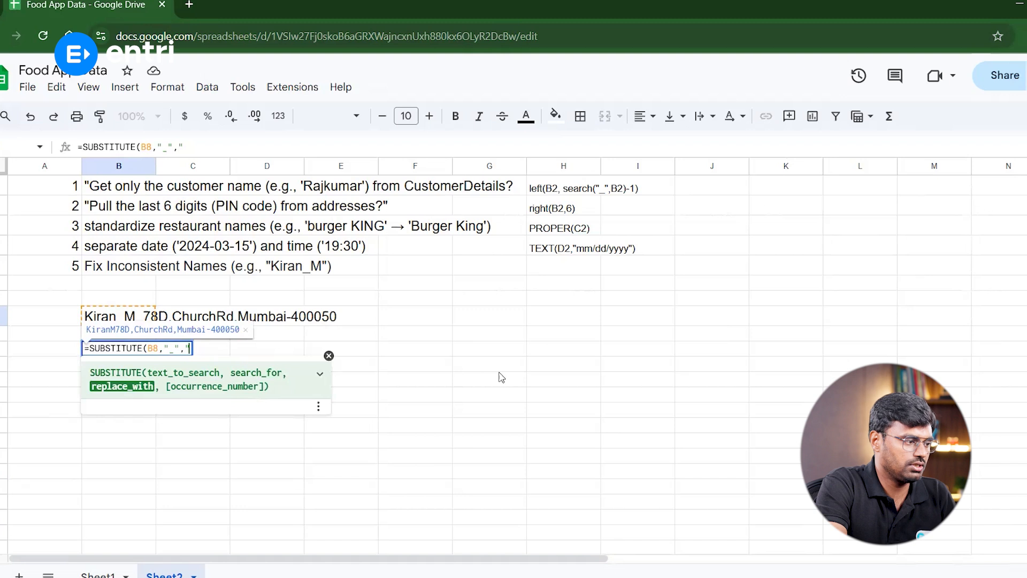
type(" \")")
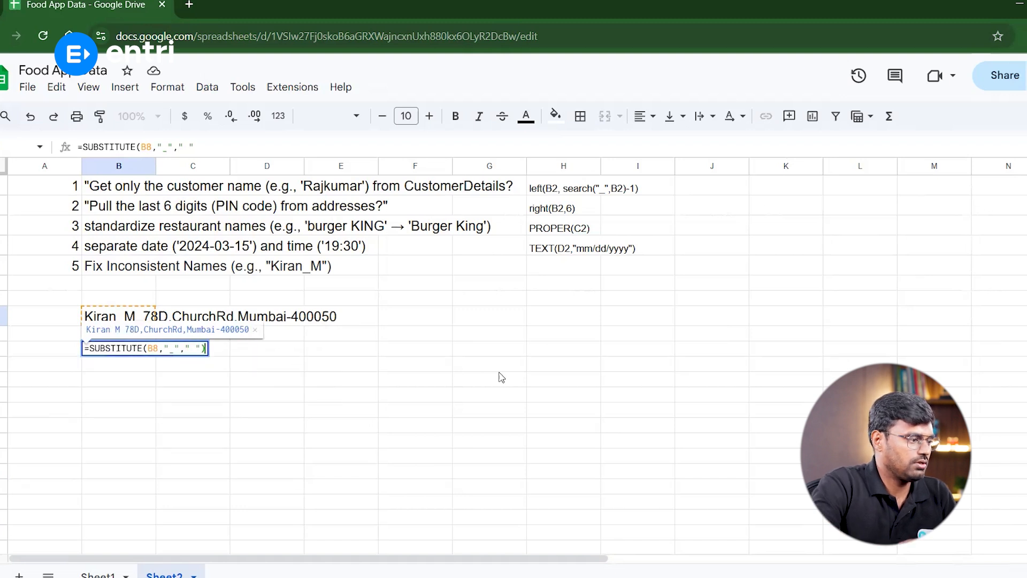
left_click(111, 355)
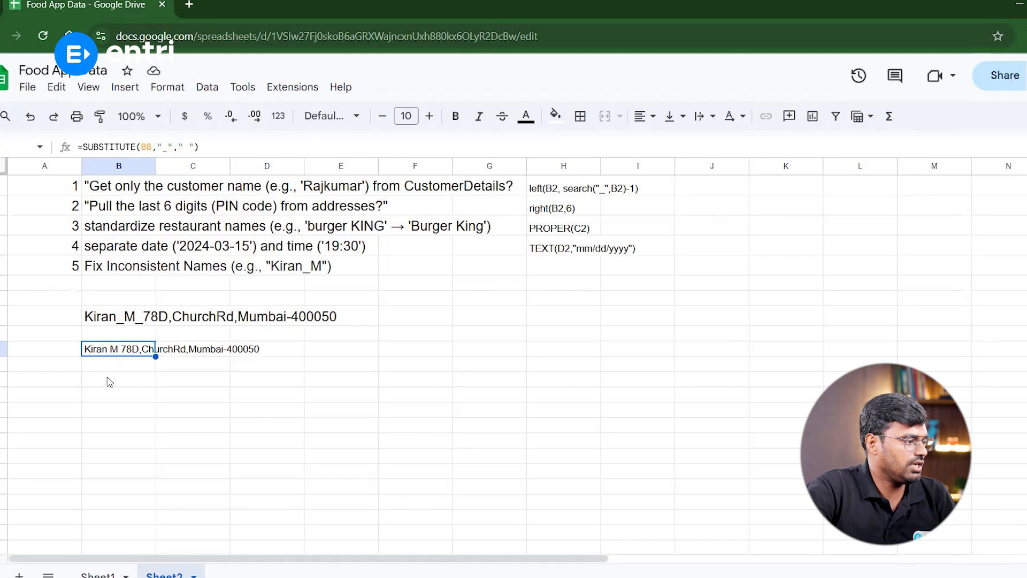
key("Down")
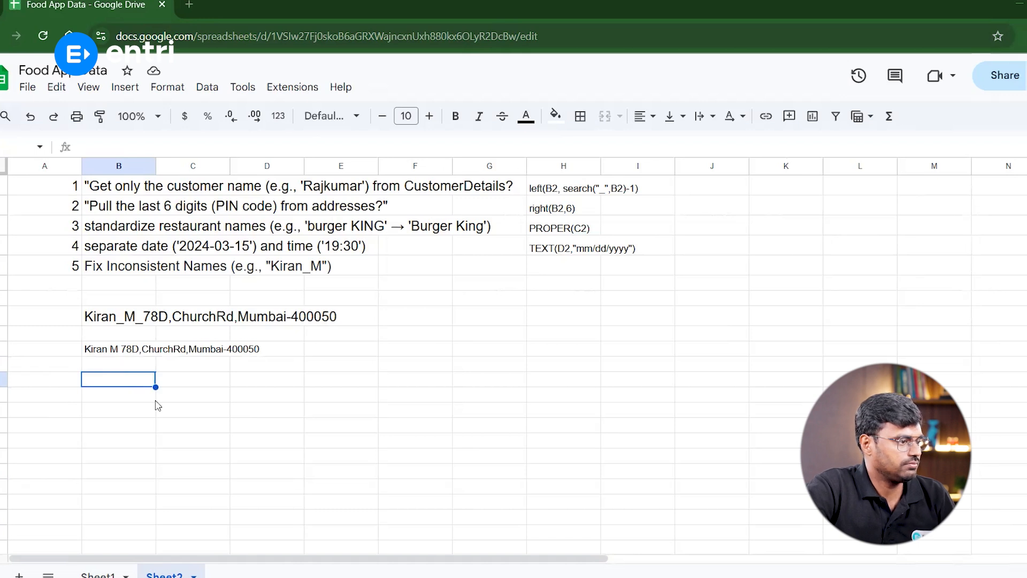
Paste the PROPER(SUBSTITUTE(LEFT(B4, SEARCH(",", B2) - 1), "_", " ")) formula text into B12 and highlight its LEFT part
double_click(96, 384)
type("PROPER(SUBSTITUTE(LEFT(B4, SEARCH(\",\", B2) - 1), \"_\", \" \"))")
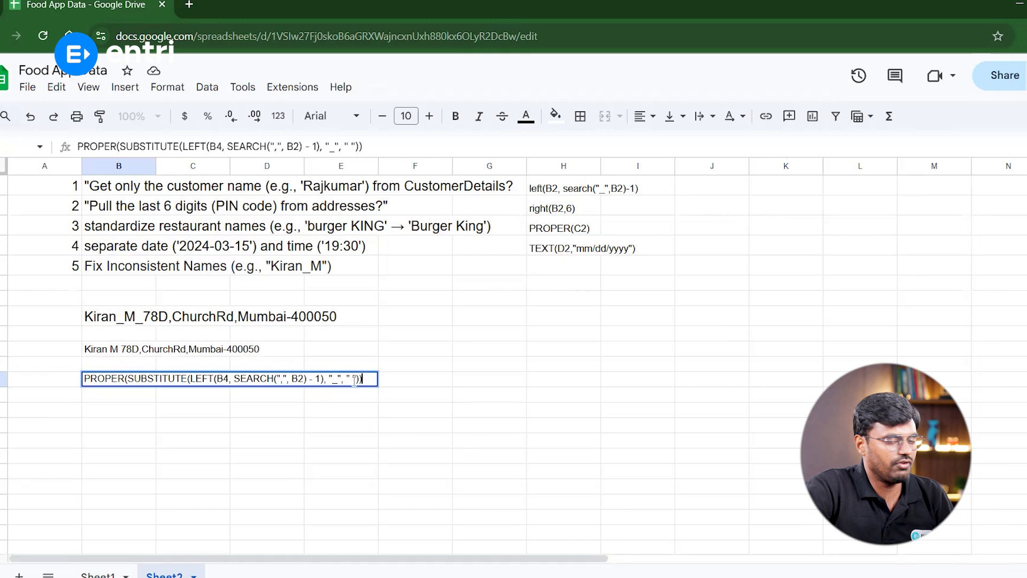
left_click_drag(359, 378, 340, 380)
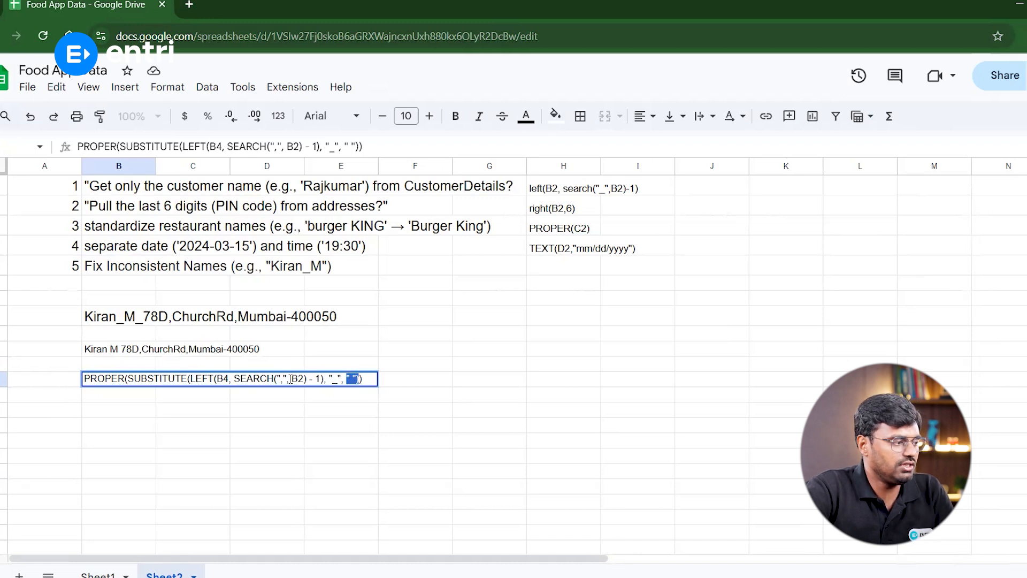
left_click_drag(289, 379, 190, 379)
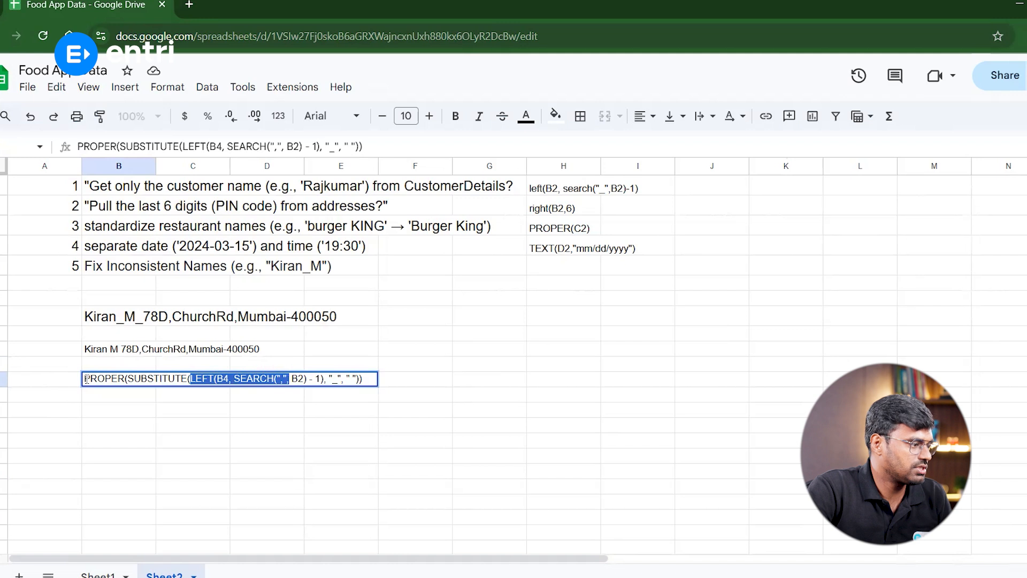
On Sheet1, enter =PROPER(SUBSTITUTE(LEFT(B4, SEARCH(",", B2) - 1), "_", " ")) in B12
left_click(102, 576)
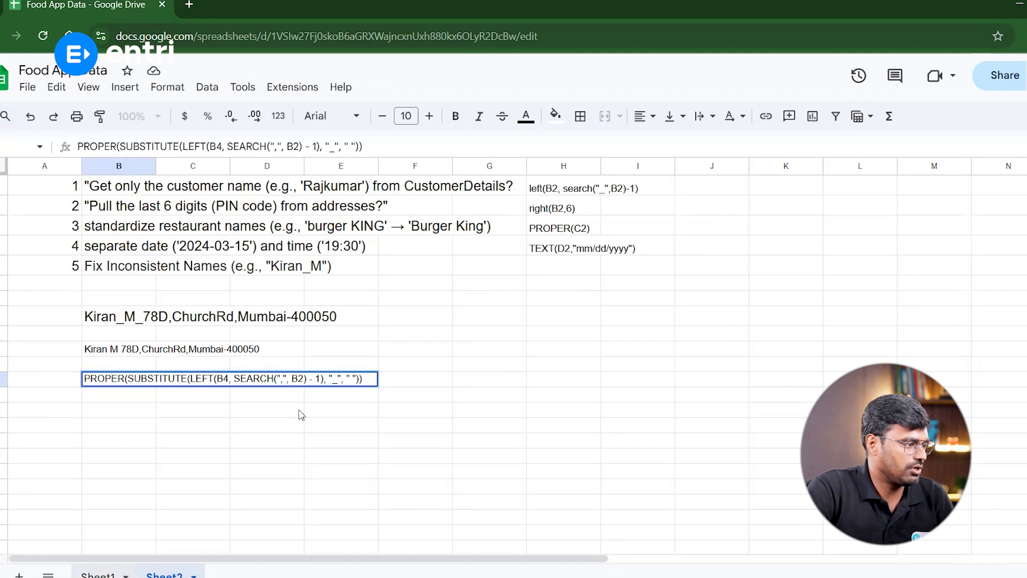
key("Right")
left_click(179, 384)
type("=")
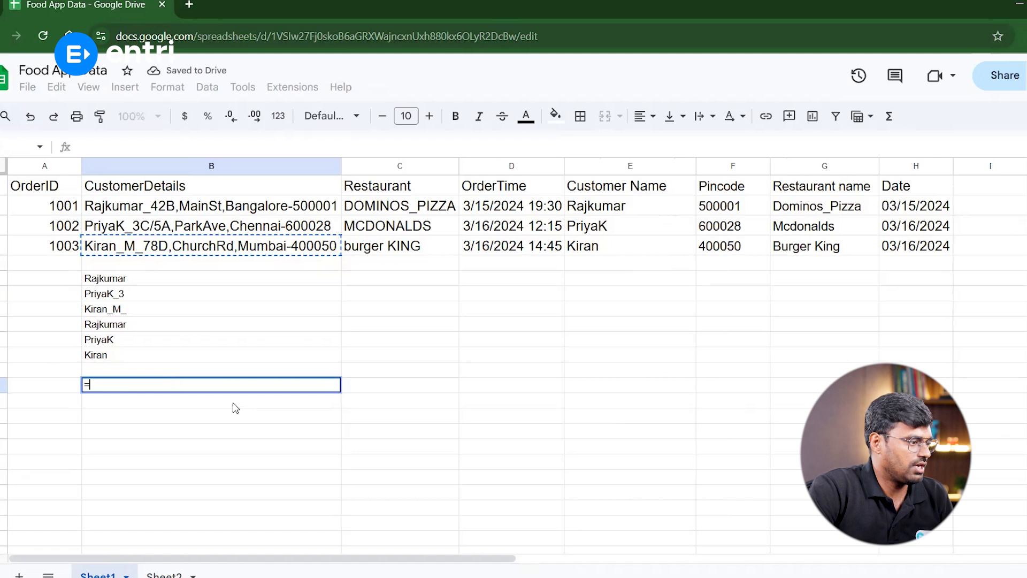
type("PROPER(SUBSTITUTE(LEFT(B4, SEARCH(\",\", B2) - 1), \"_\", \" \"))")
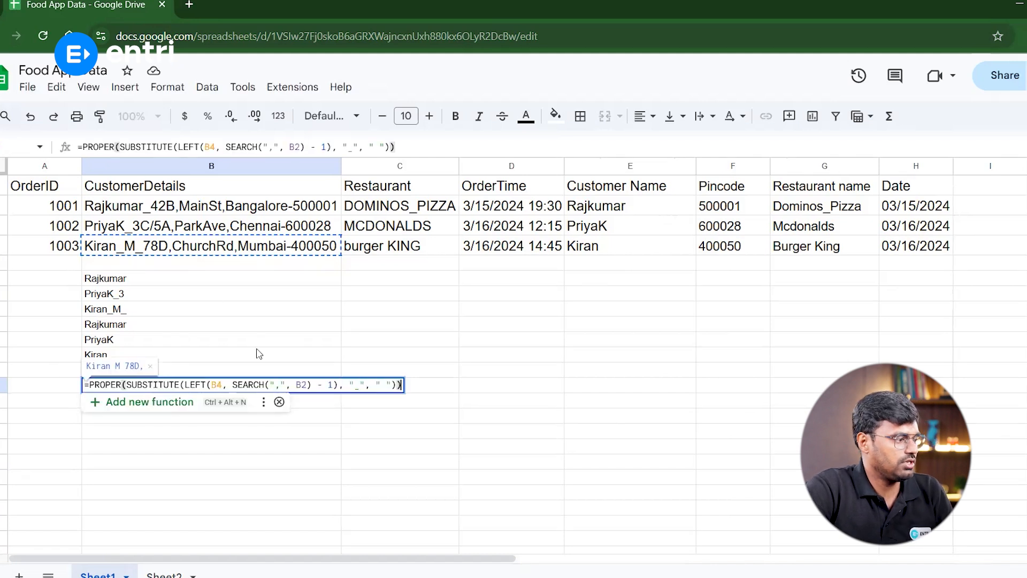
key("Return")
key("Up")
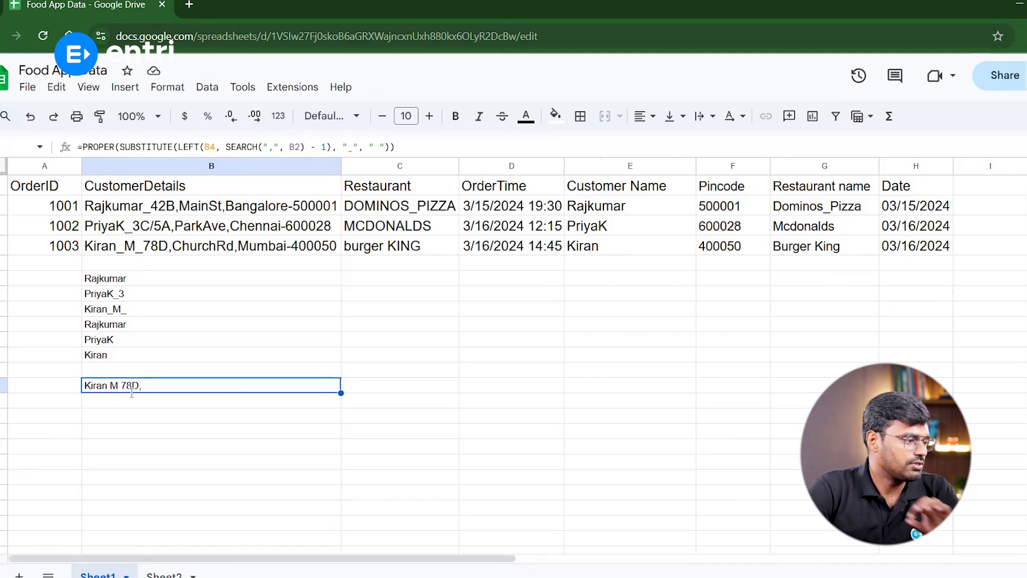
key("Tab")
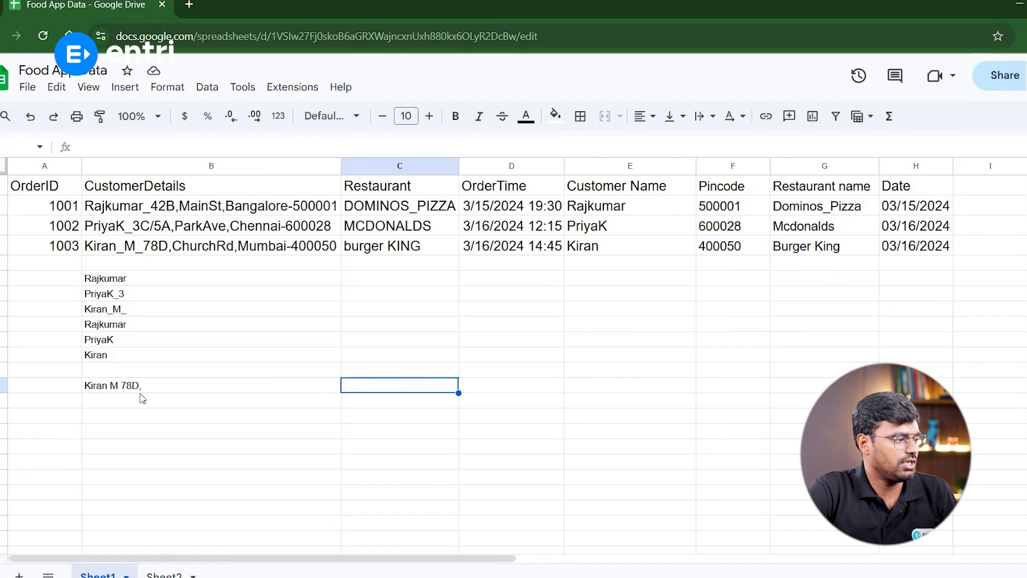
key("Left")
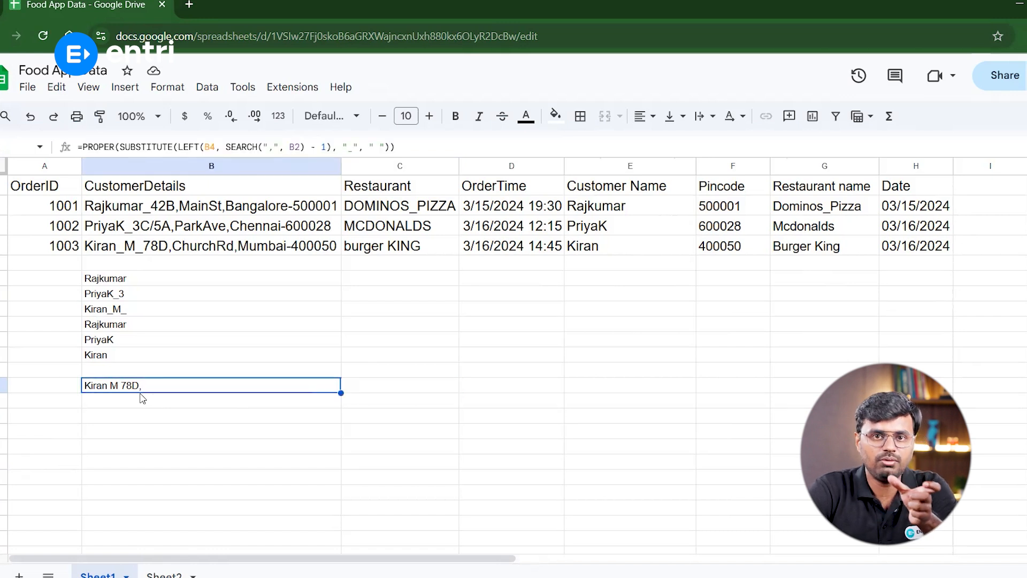
Switch between Sheet2 and Sheet1 and review the cleaned Customer Name, Pincode, Restaurant name and Date columns
left_click(164, 575)
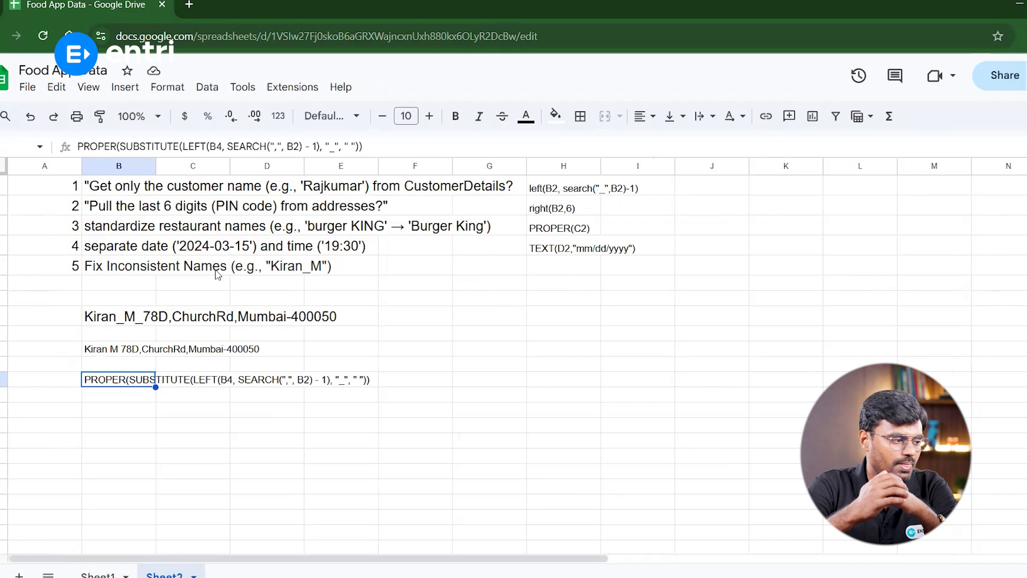
left_click(98, 575)
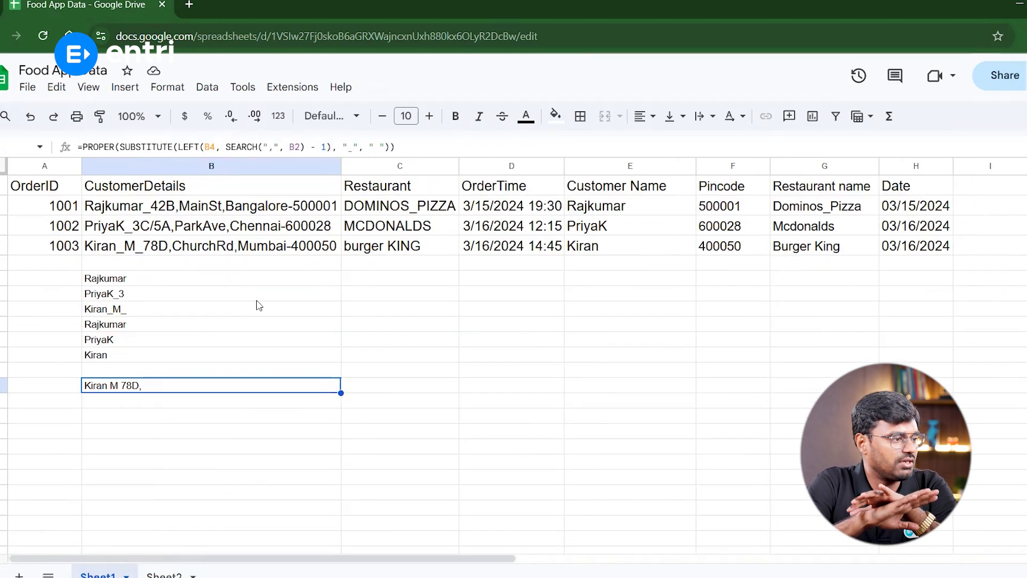
left_click_drag(58, 194, 481, 246)
left_click(663, 191)
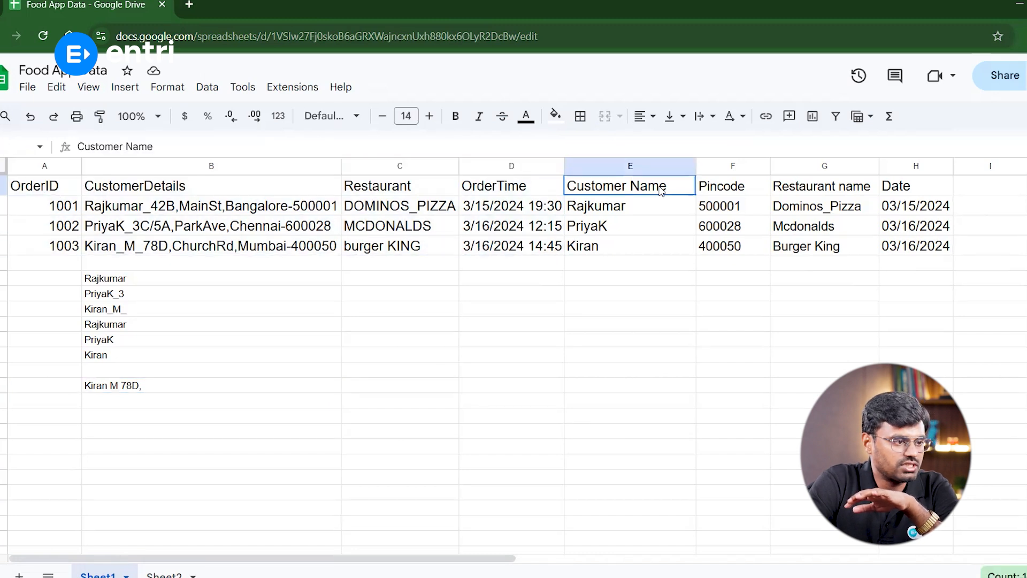
left_click(740, 194)
key("Right")
key("Right")
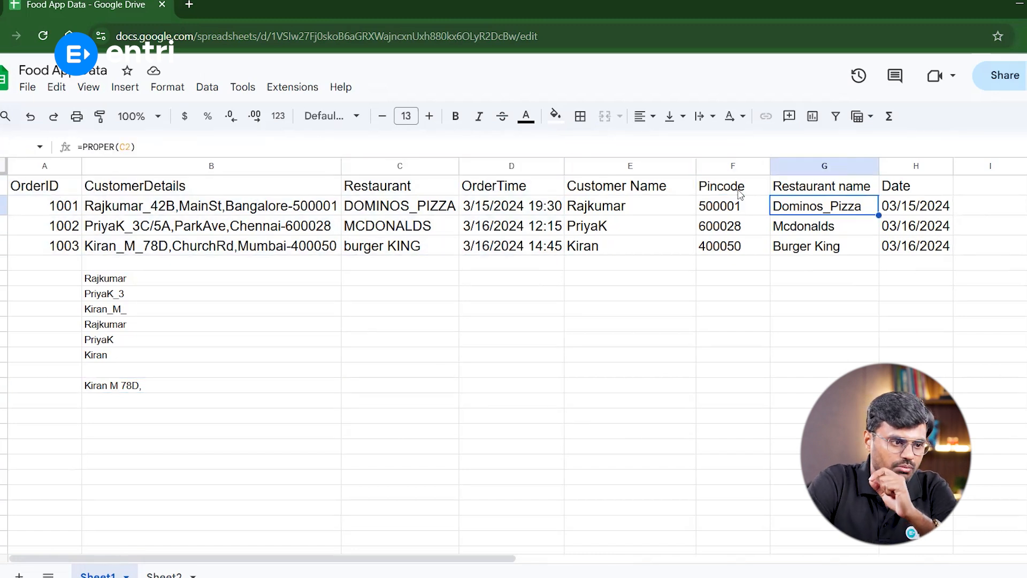
Copy the cleaned columns E1:H4 from Sheet1 and paste them into a newly inserted Sheet3
left_click_drag(647, 188, 921, 247)
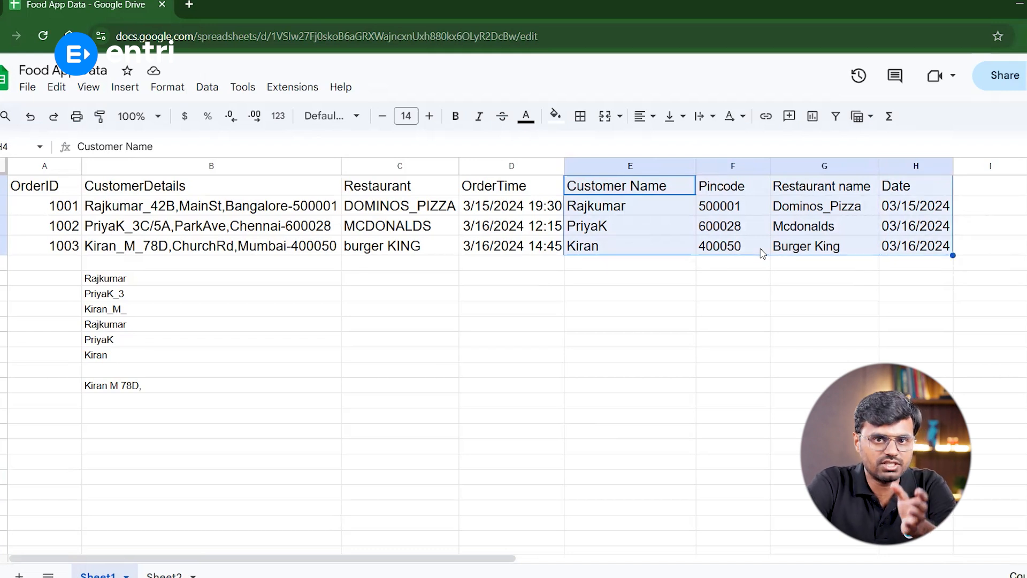
key("ctrl+c")
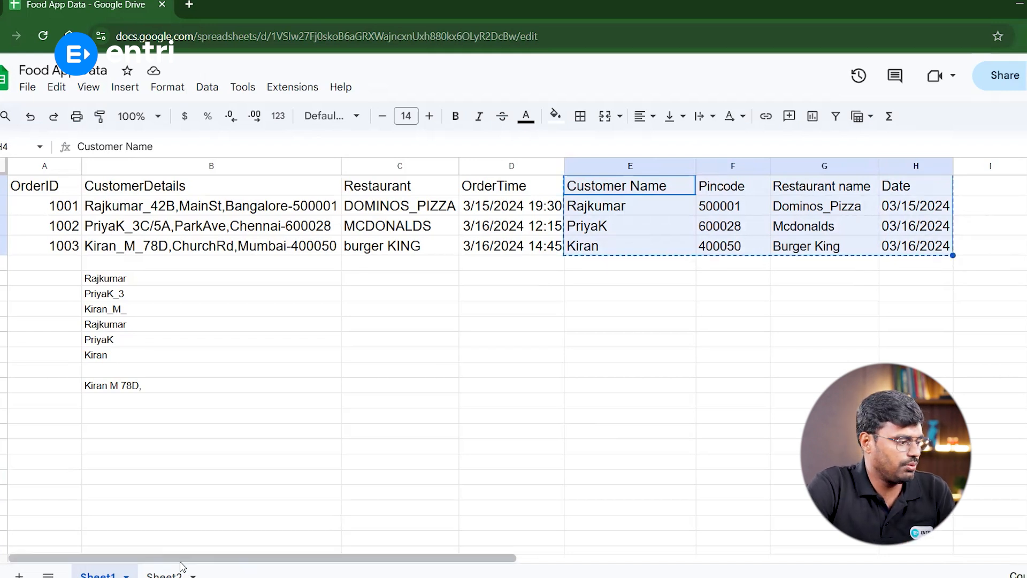
key("shift+F11")
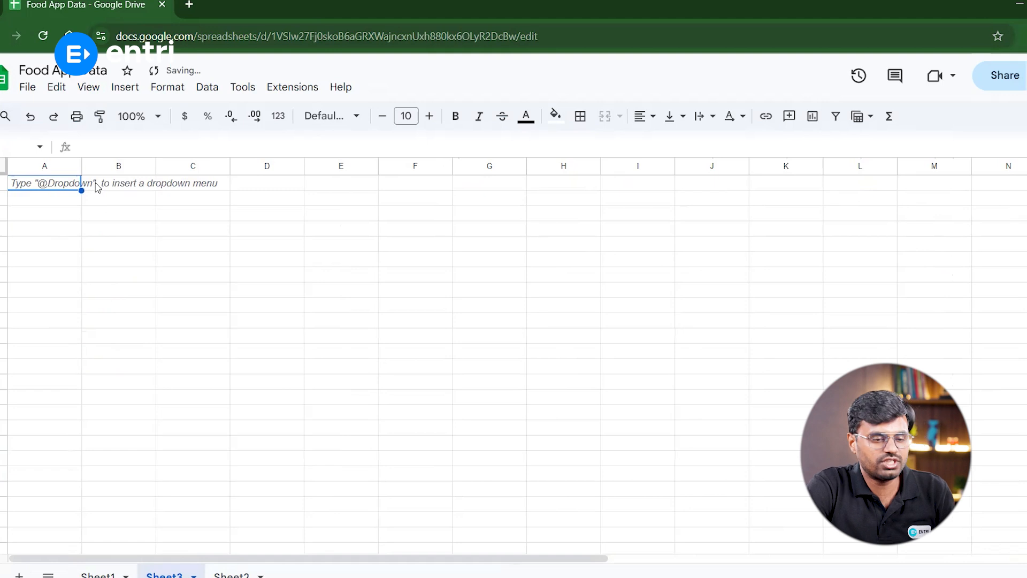
key("ctrl+v")
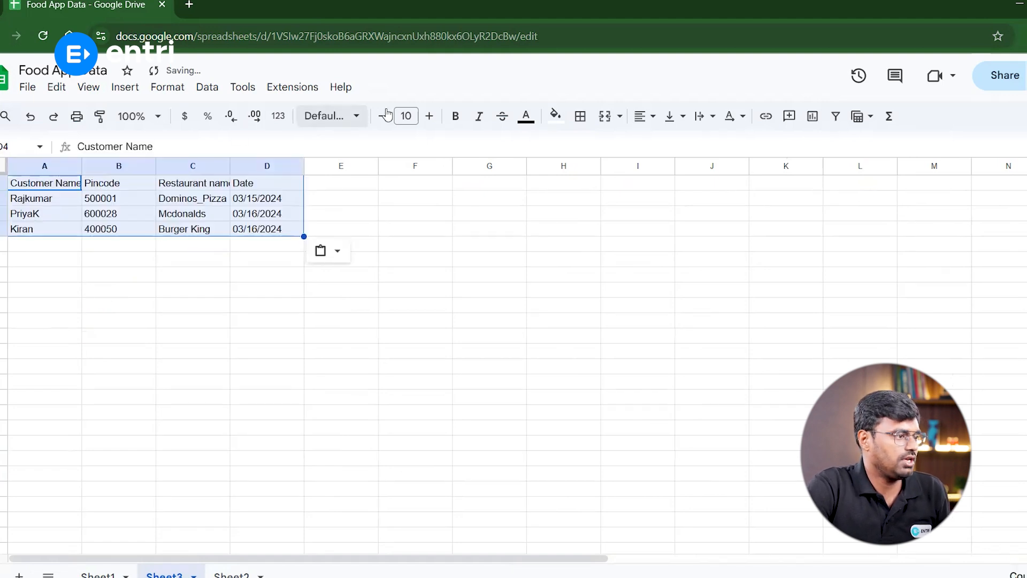
Set the pasted table's font size to 15 and autofit columns A through D
left_click(429, 116)
left_click(430, 116)
left_click(429, 116)
left_click(429, 116)
left_click(430, 116)
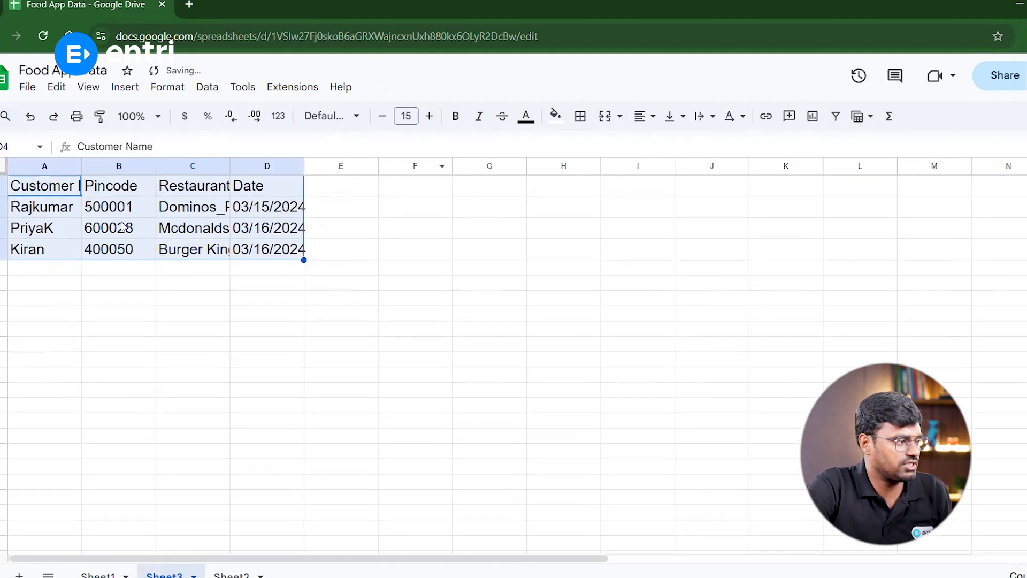
double_click(82, 166)
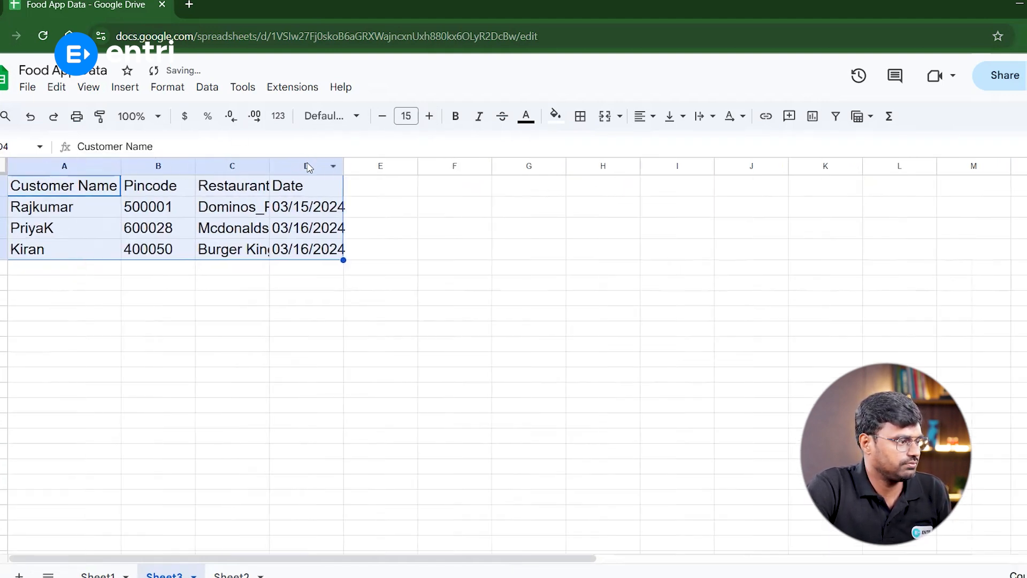
double_click(195, 167)
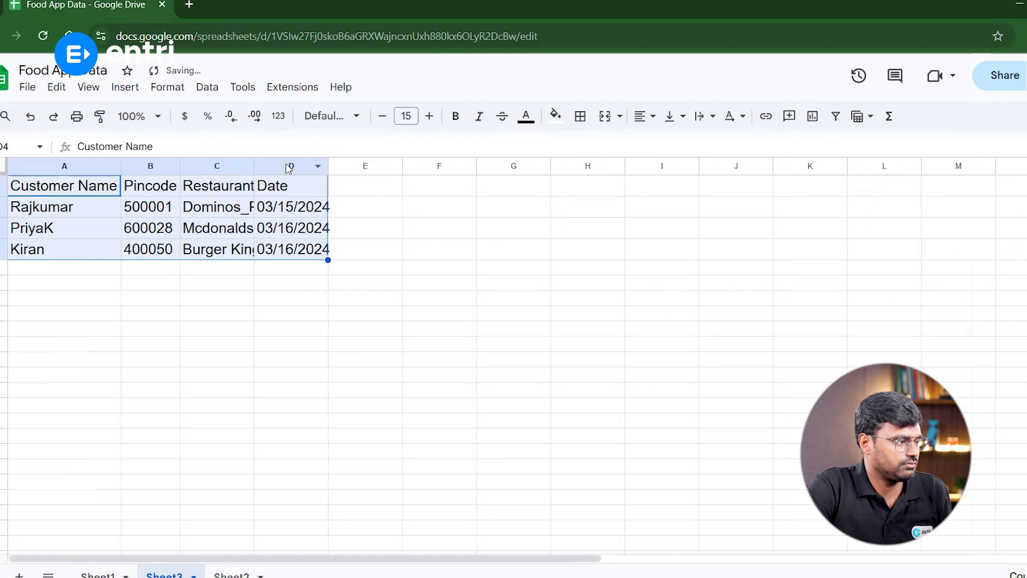
double_click(254, 166)
double_click(372, 167)
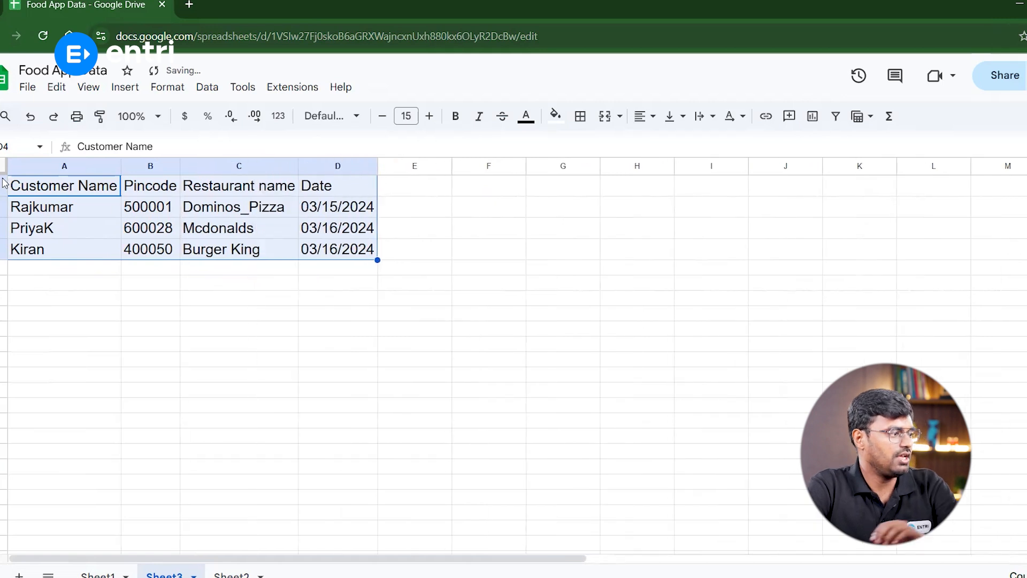
Switch through Sheet1 and Sheet2 back to Sheet3 and select the cleaned table
left_click(98, 575)
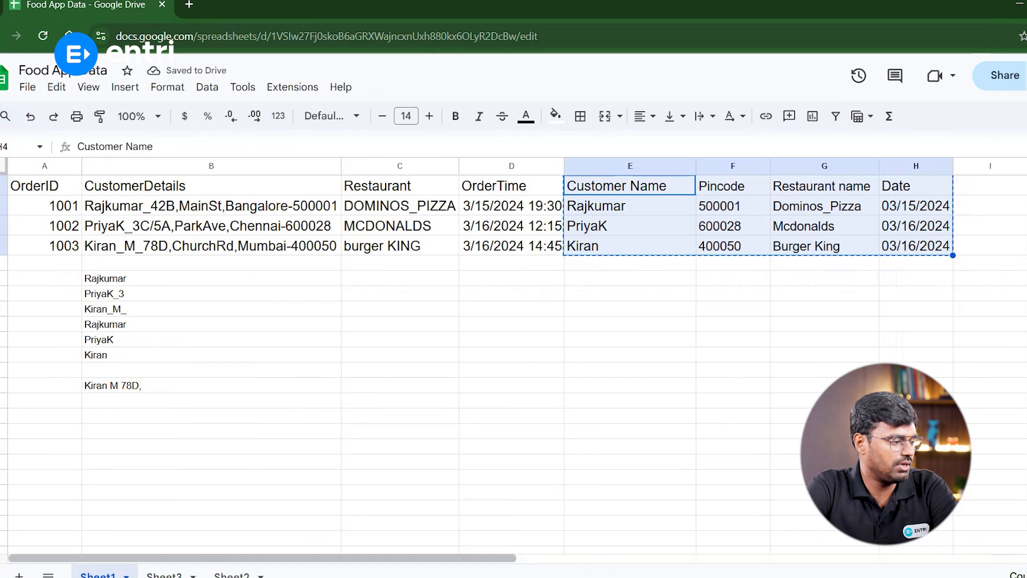
left_click(231, 576)
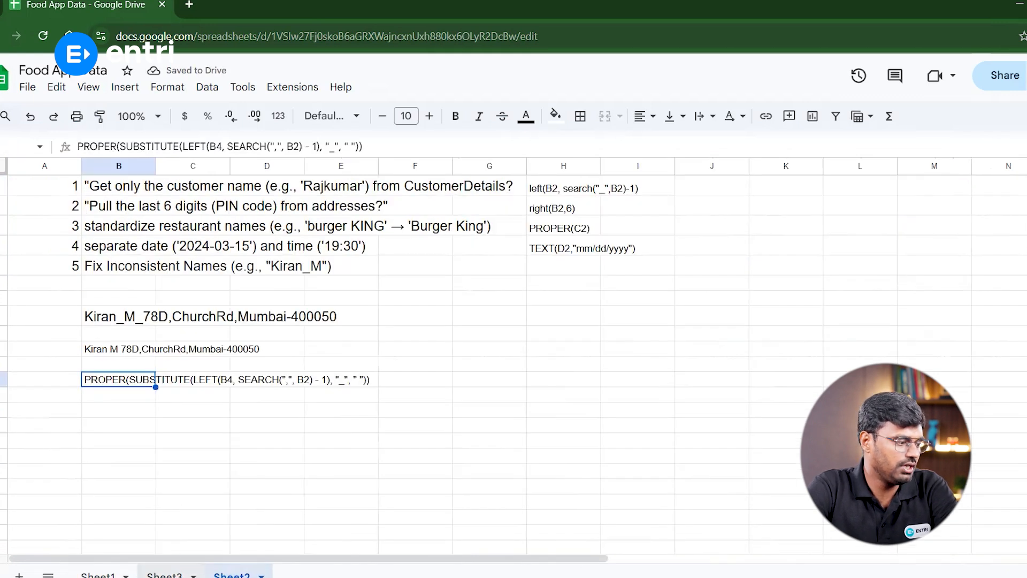
left_click(164, 575)
left_click_drag(59, 186, 374, 255)
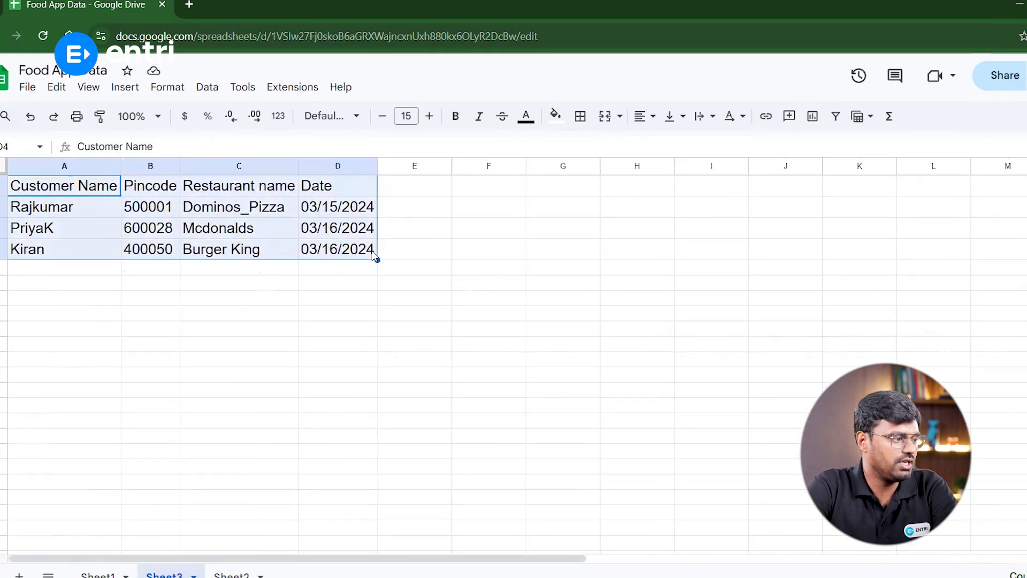